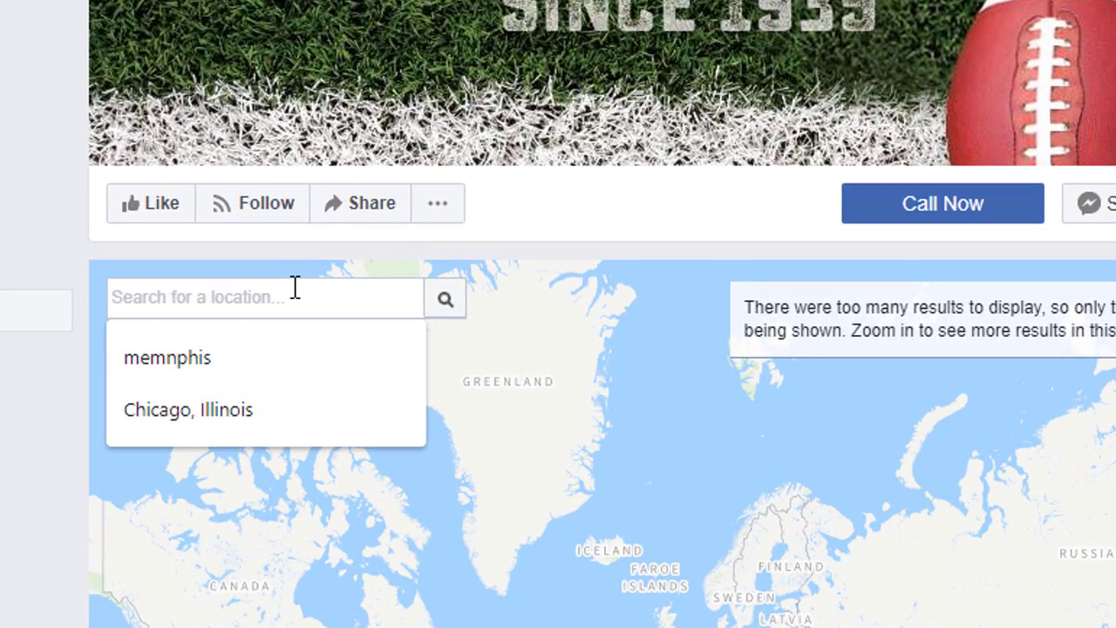
# - Search the brand's locations map for New York, New York and open the details of the Roto-Rooter branch there
pyautogui.write('new york')
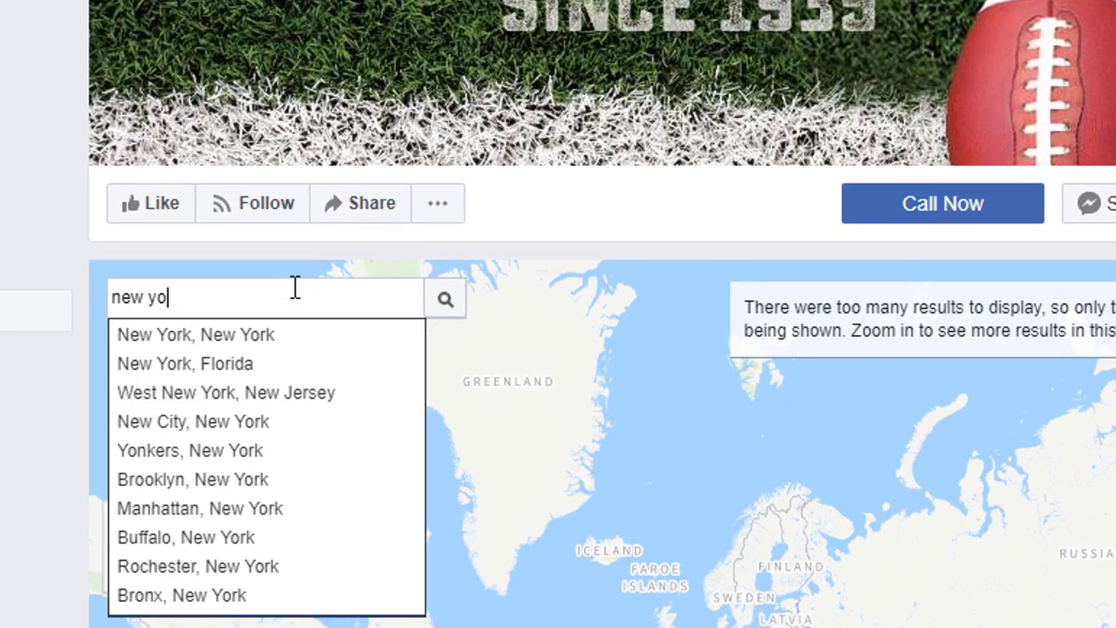
pyautogui.click(262, 338)
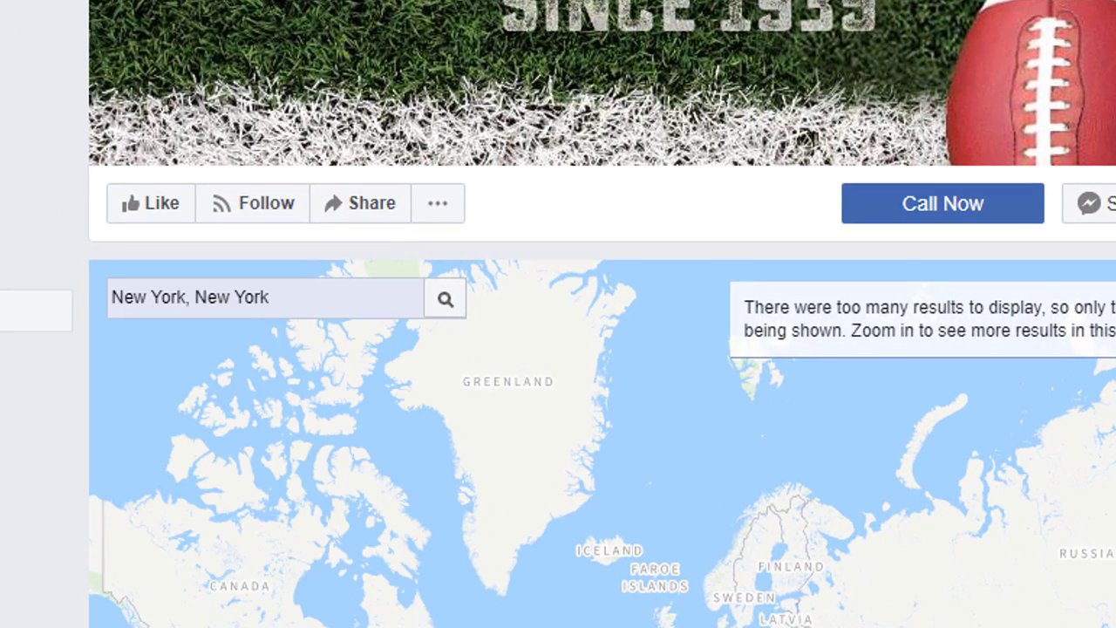
pyautogui.click(454, 303)
pyautogui.click(516, 520)
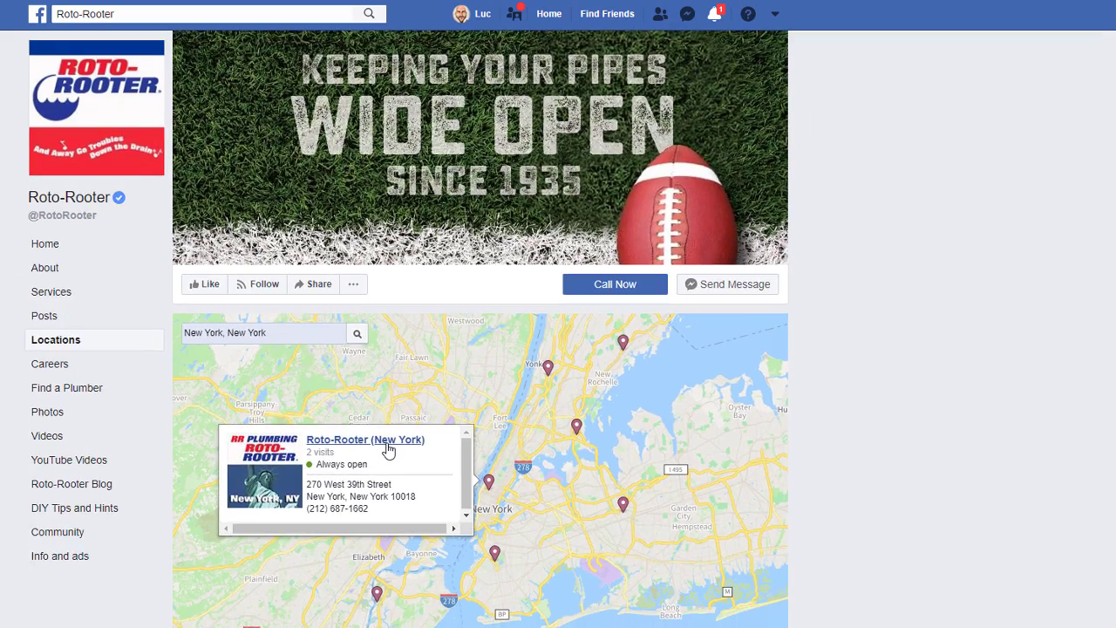
pyautogui.click(417, 337)
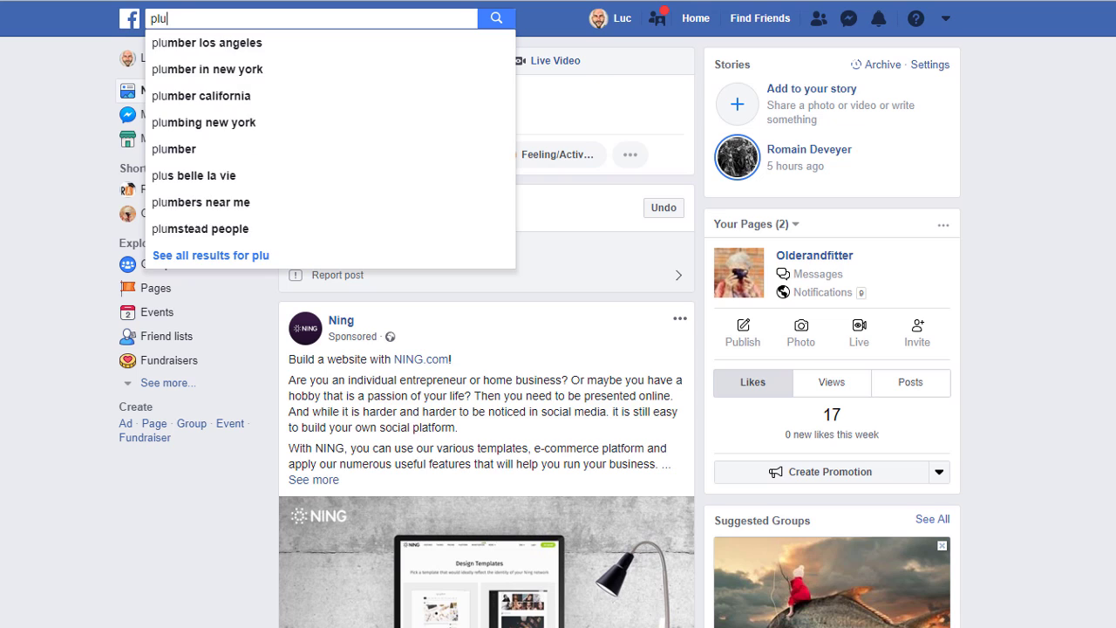
# - Search Facebook for "plumber in new york" and open the Roto-Rooter result
pyautogui.write('mber new')
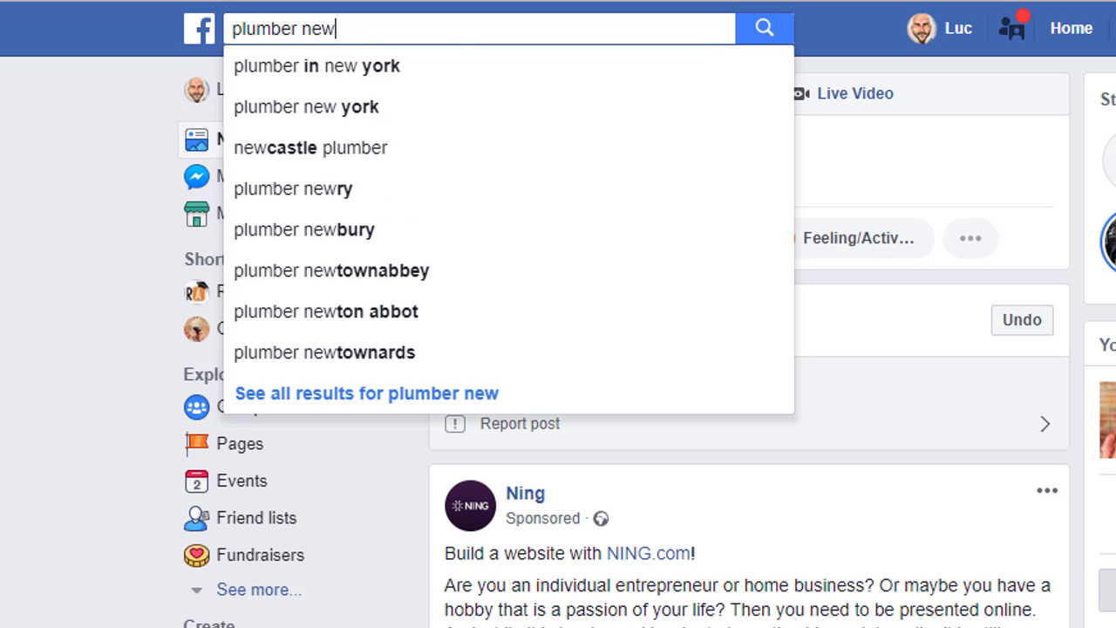
pyautogui.press('Down')
pyautogui.press('Return')
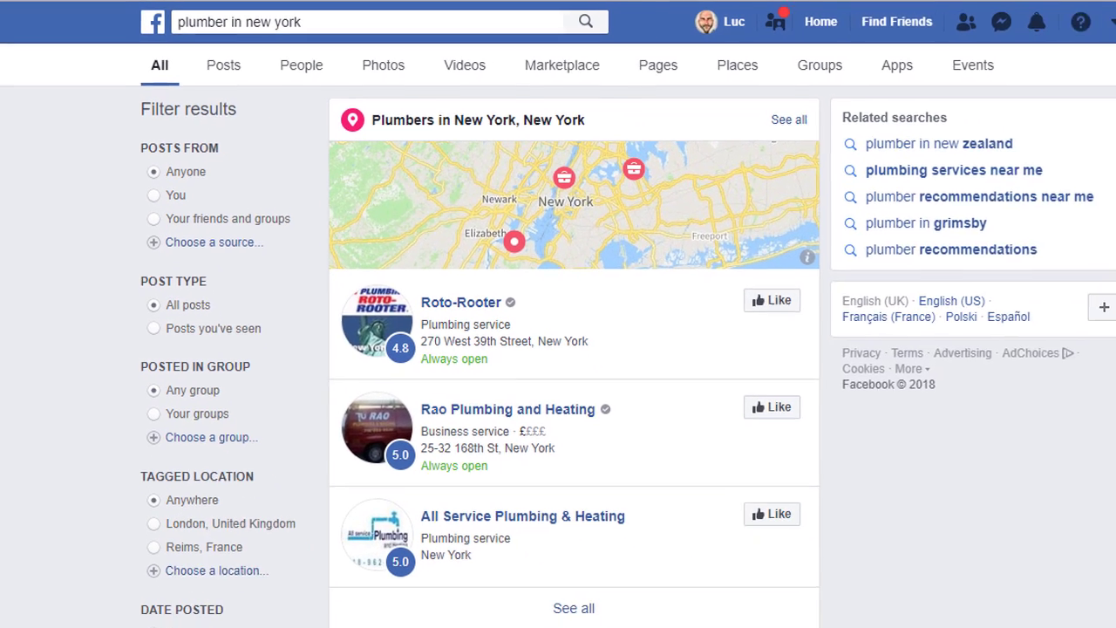
pyautogui.click(460, 293)
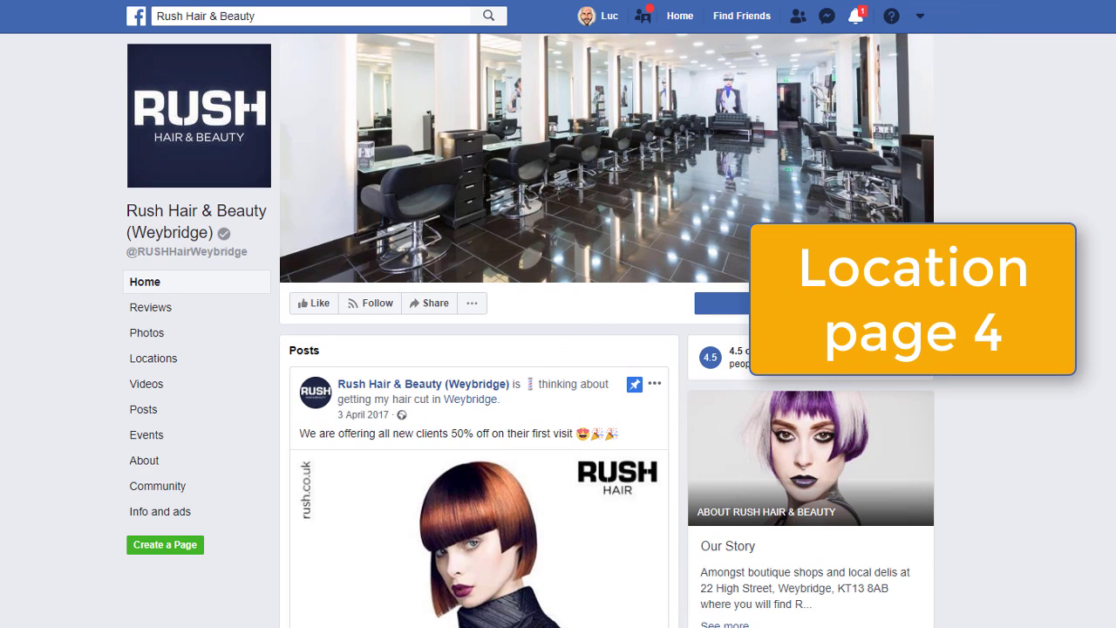
pyautogui.scroll(-2, 607, 331)
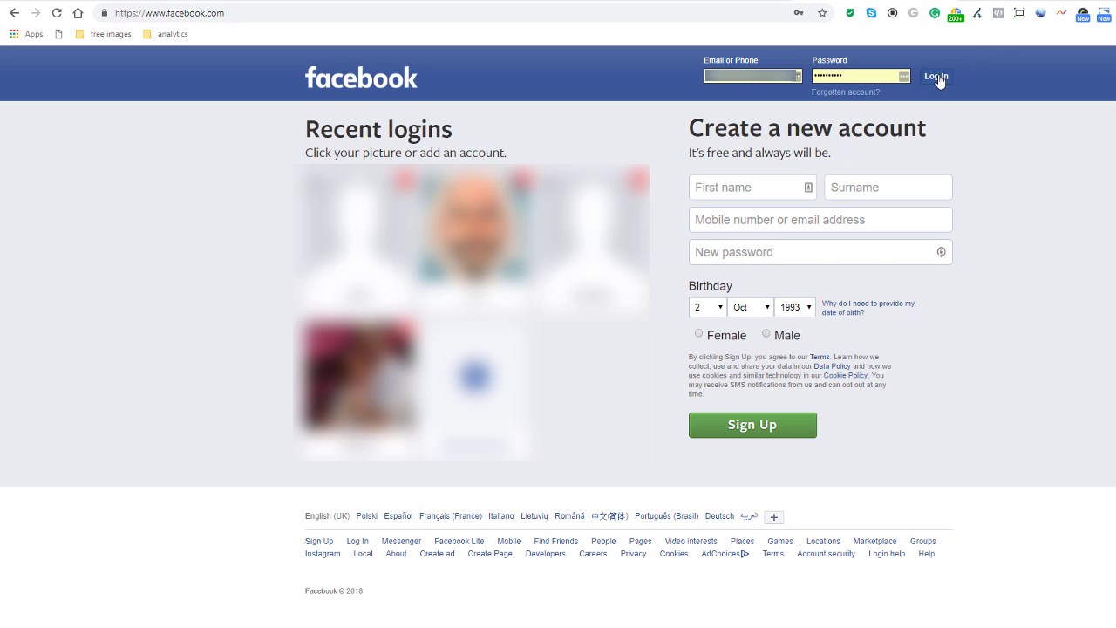
pyautogui.click(936, 77)
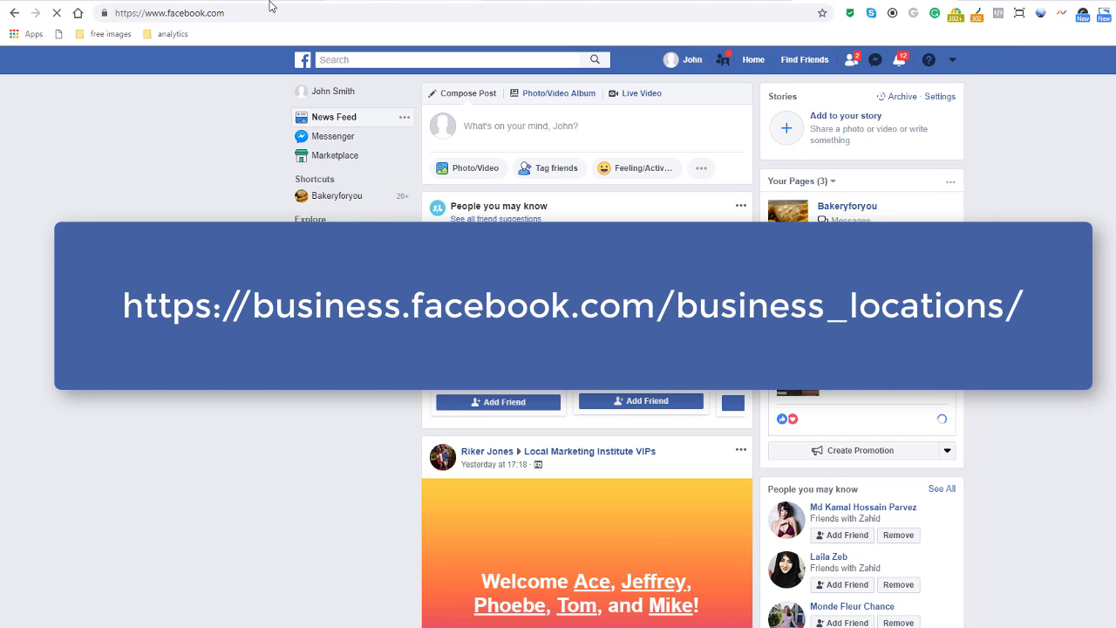
pyautogui.click(204, 14)
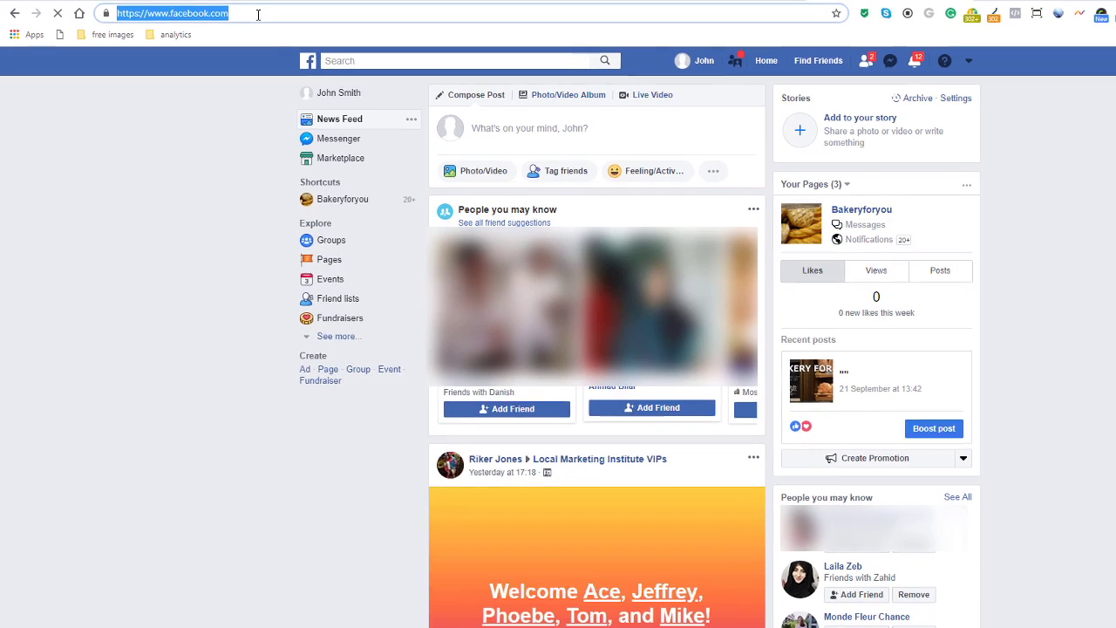
pyautogui.write('https://business.facebook.com/business_locations/.')
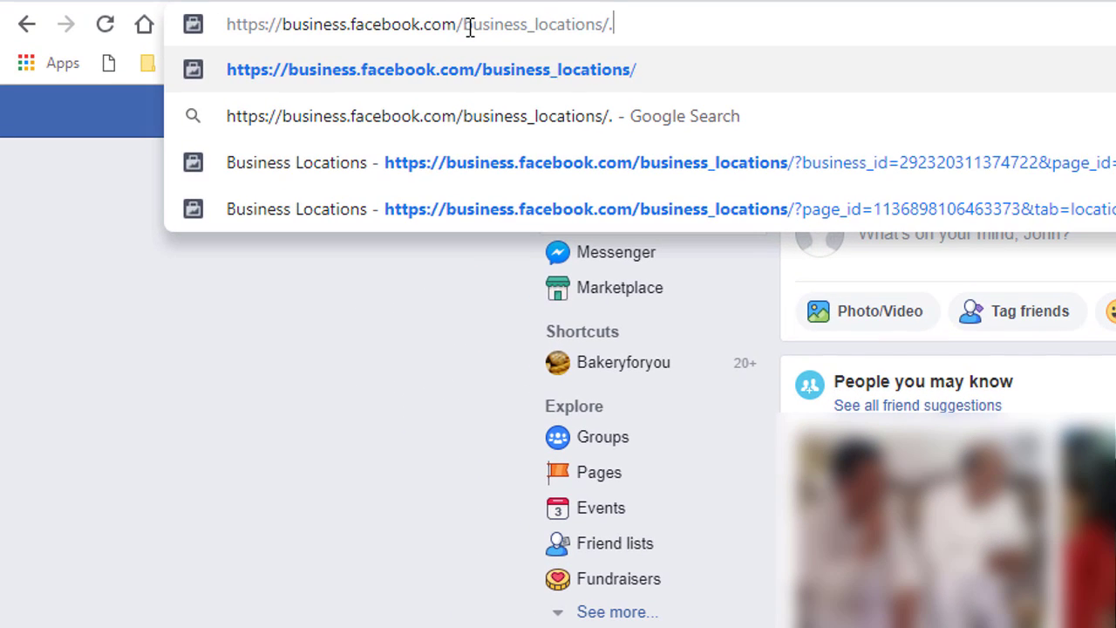
pyautogui.press('Return')
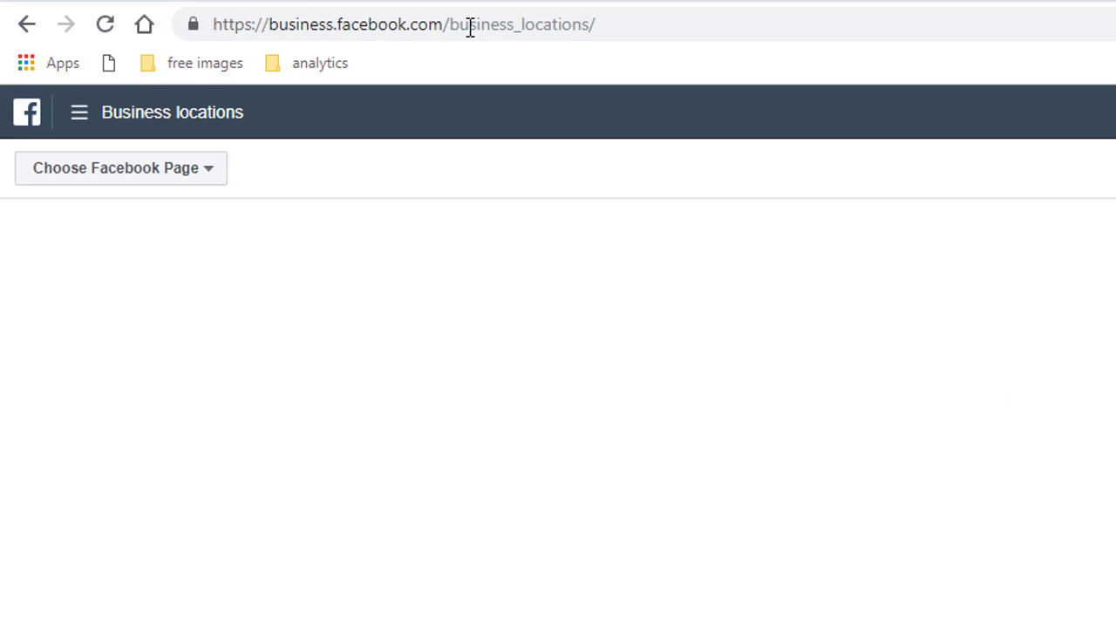
# - Choose the Bakeryforyou Page for Business locations and start its location setup
pyautogui.click(209, 169)
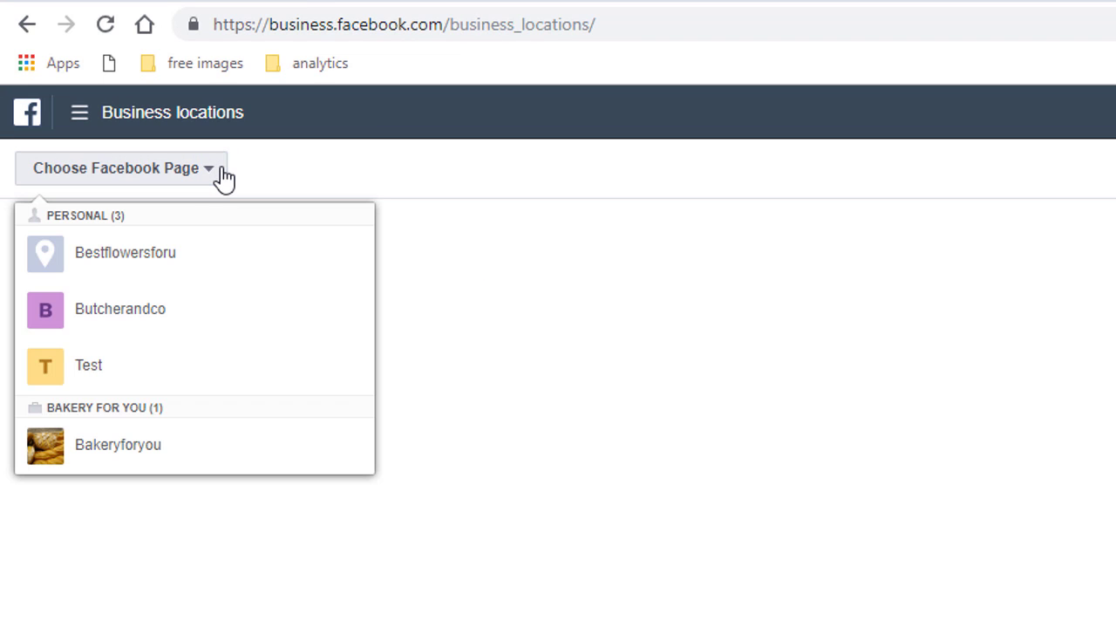
pyautogui.click(213, 465)
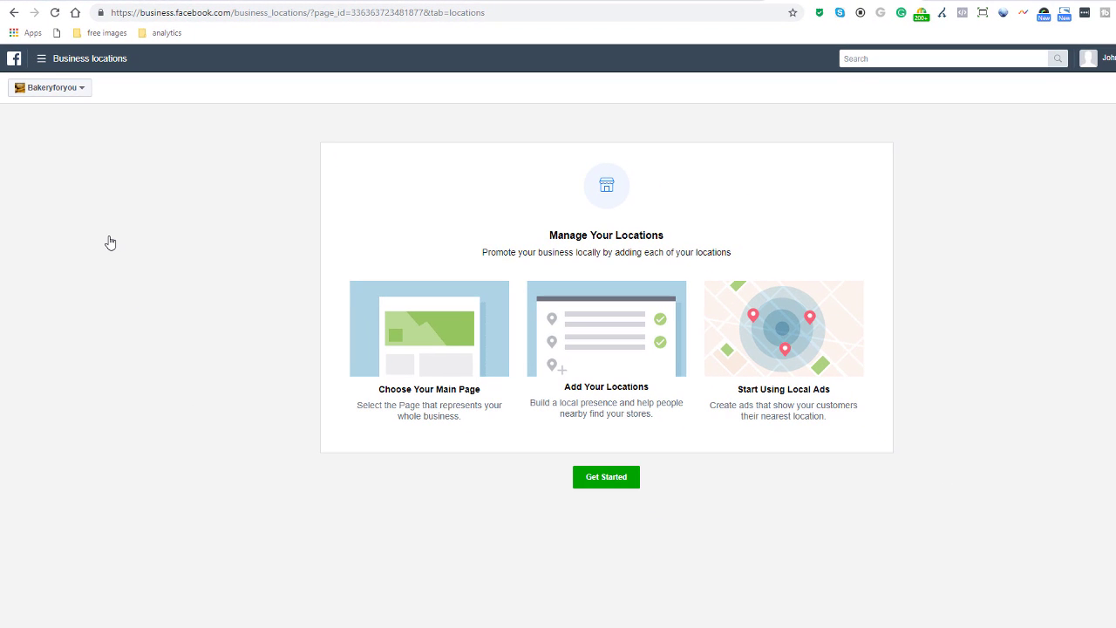
pyautogui.click(592, 484)
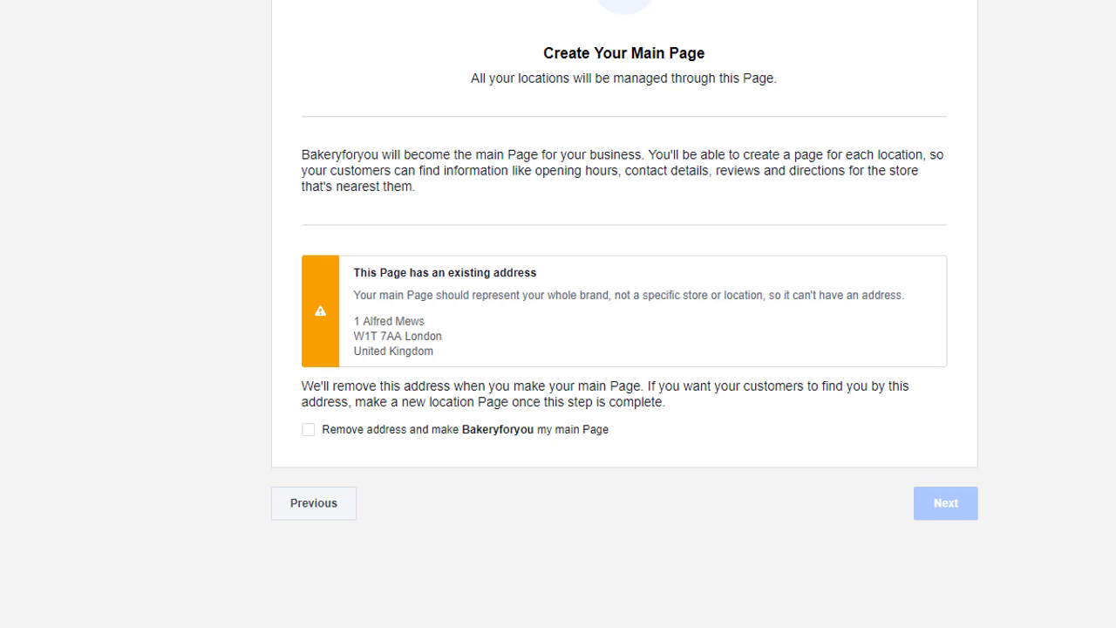
# - Agree to remove the address and make Bakeryforyou the main Page, keeping the option to use that address for the first location page
pyautogui.click(309, 430)
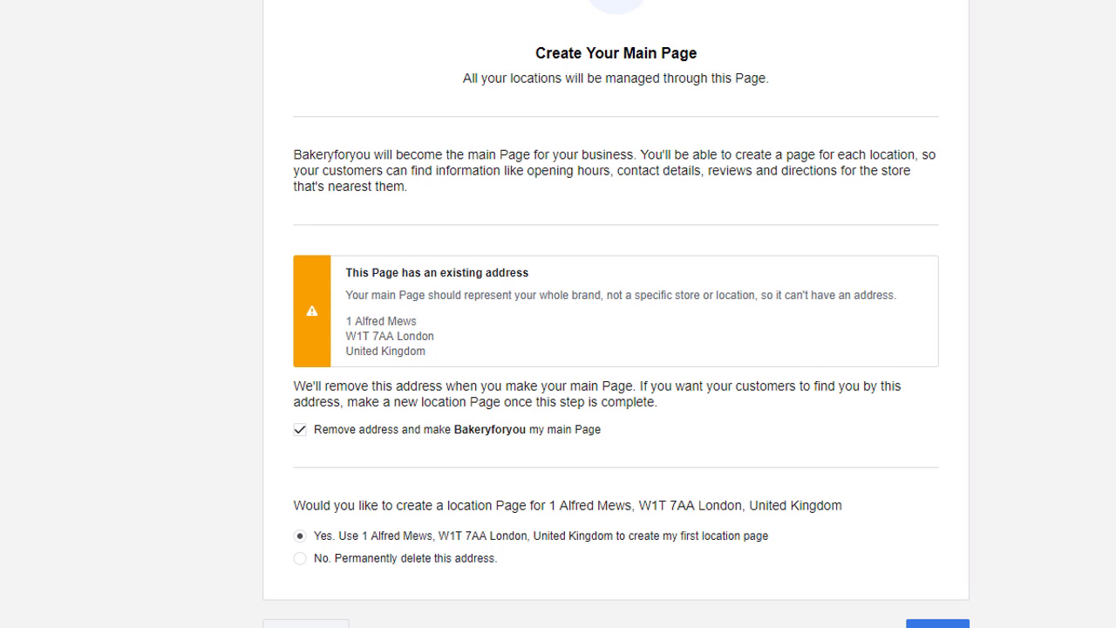
pyautogui.scroll(-1, 1025, 451)
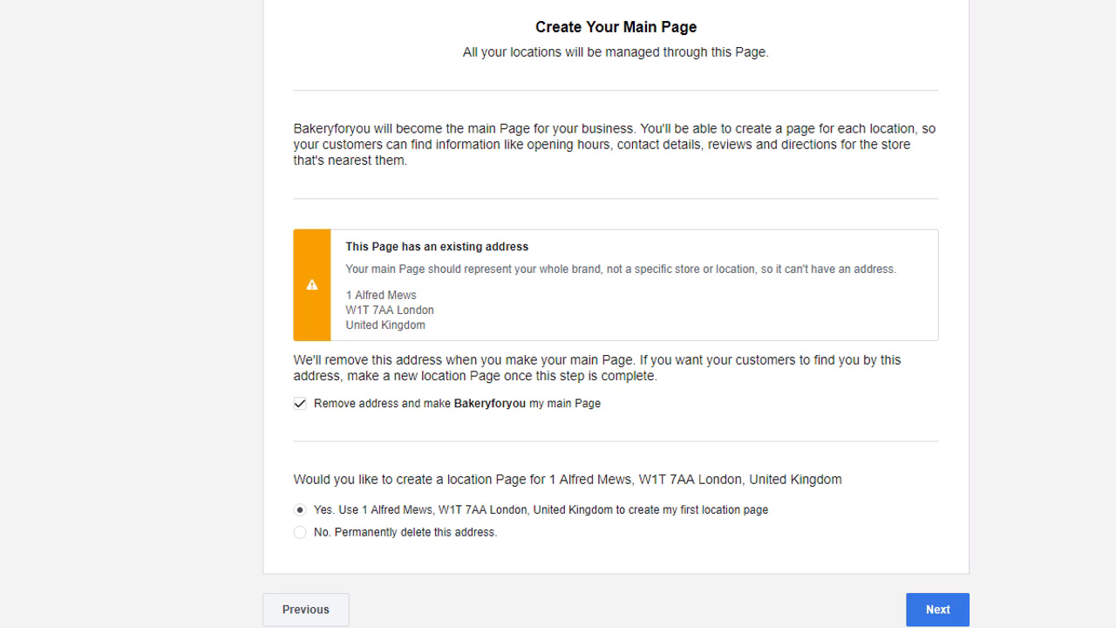
pyautogui.click(930, 615)
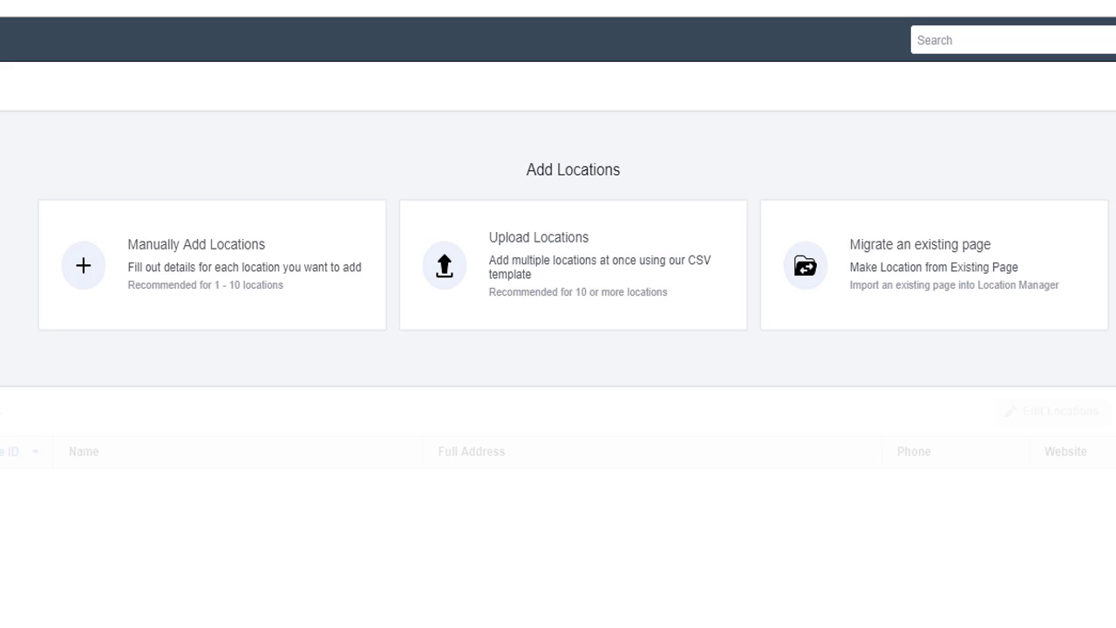
# - Start adding a location manually and set its location descriptor to "Location descriptor 1 richmond"
pyautogui.click(217, 259)
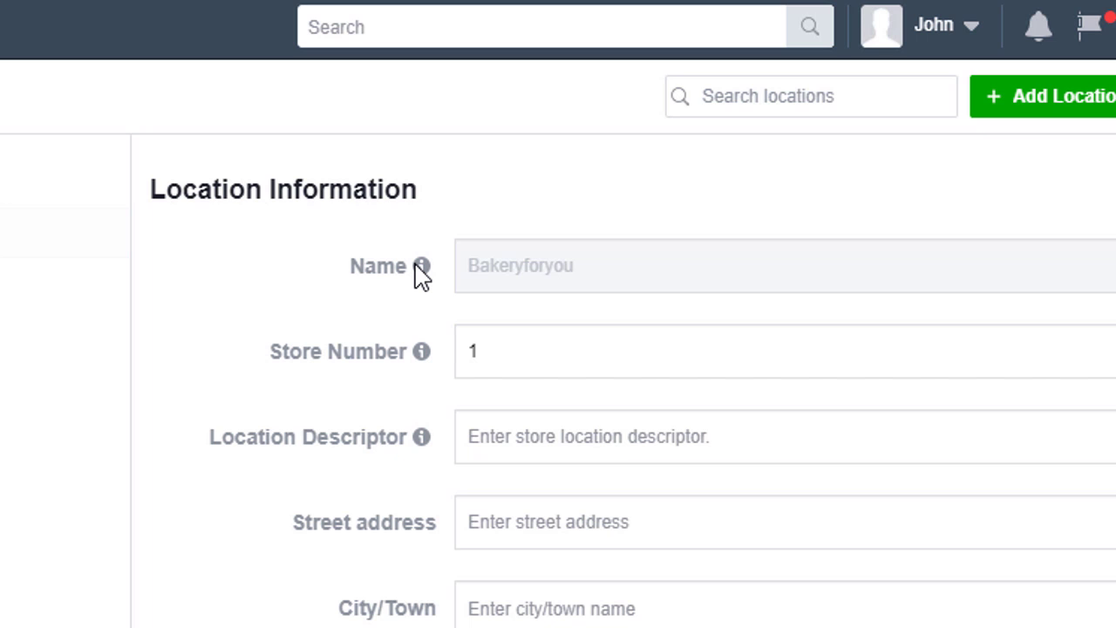
pyautogui.moveTo(421, 274)
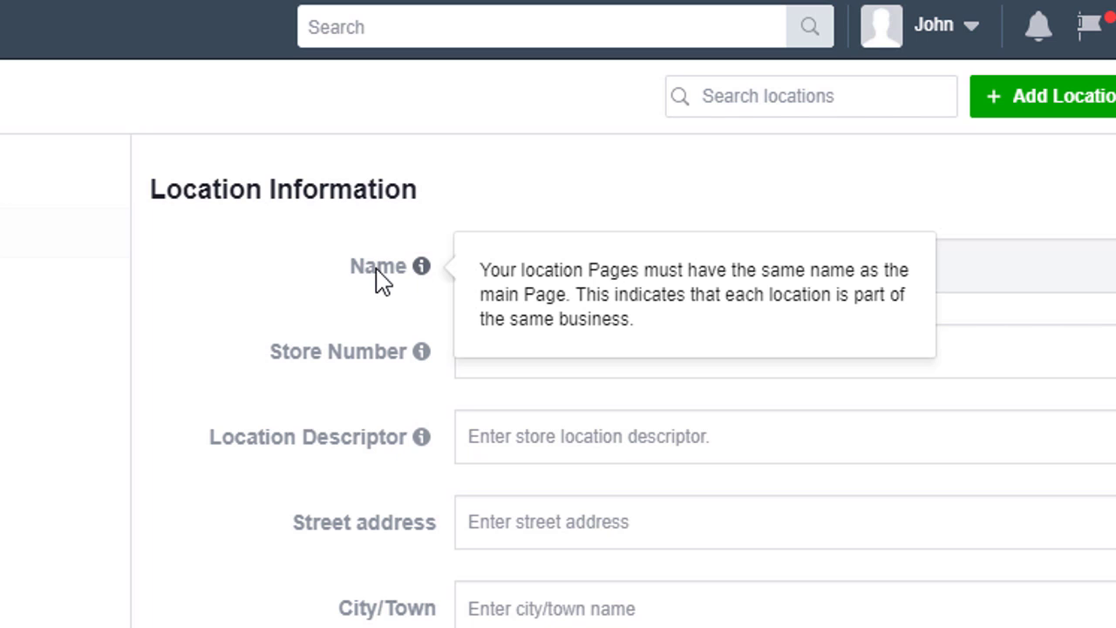
pyautogui.moveTo(425, 362)
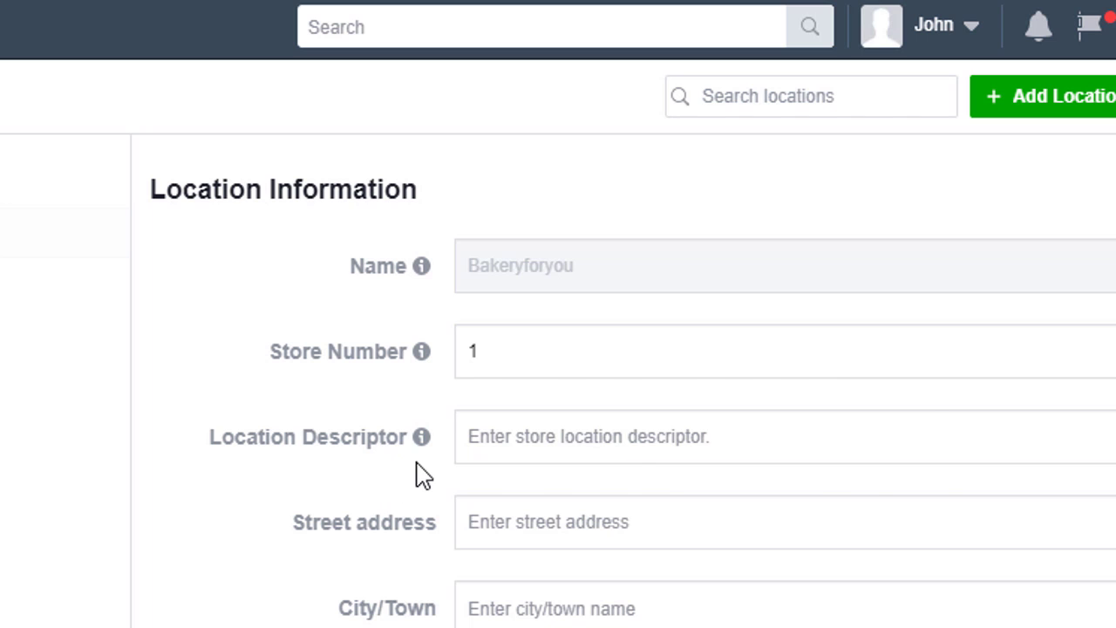
pyautogui.moveTo(420, 439)
pyautogui.click(500, 443)
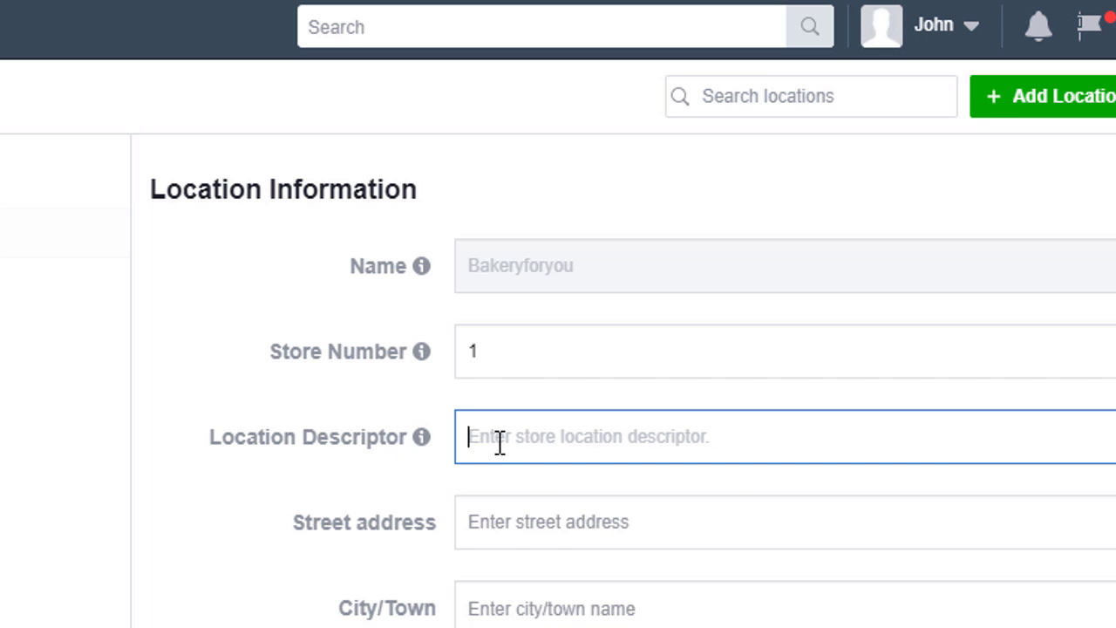
pyautogui.write('Location d')
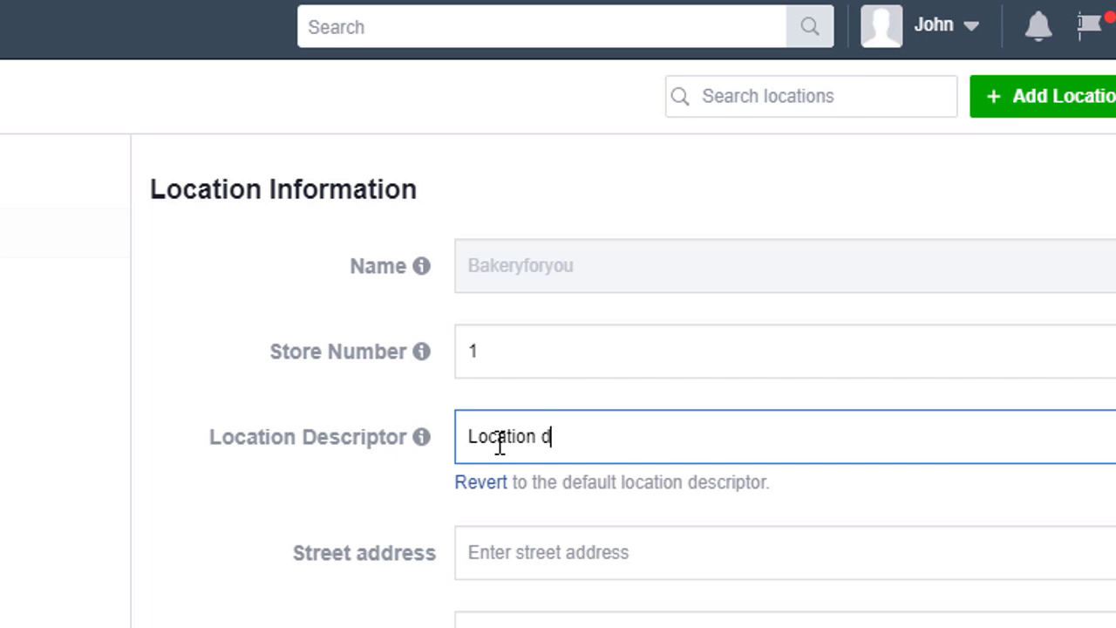
pyautogui.write('escript')
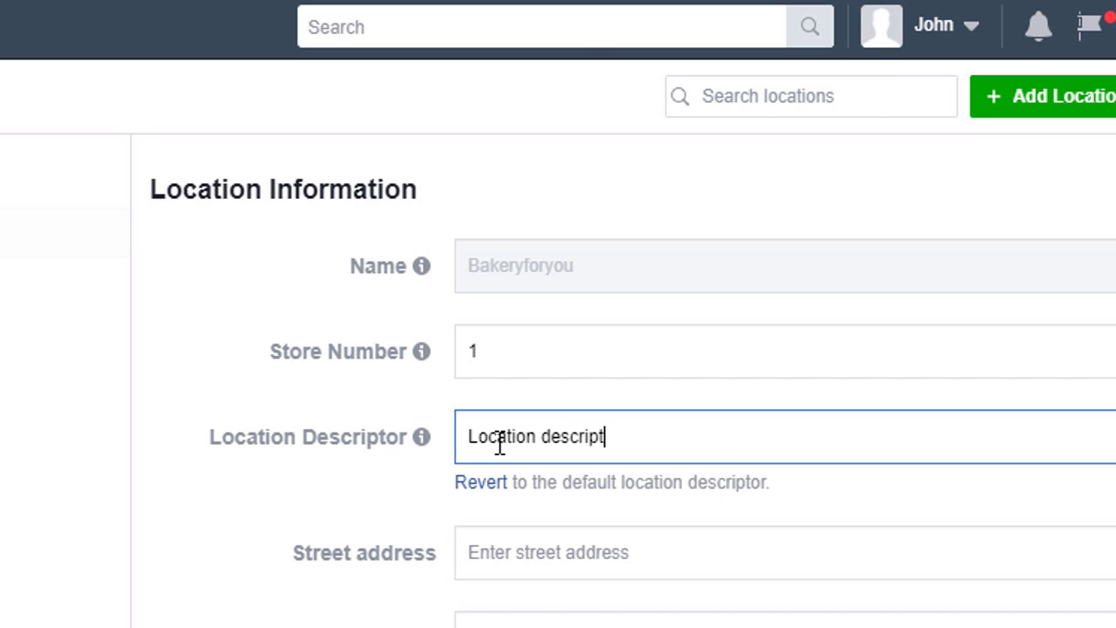
pyautogui.write('or 1 rich')
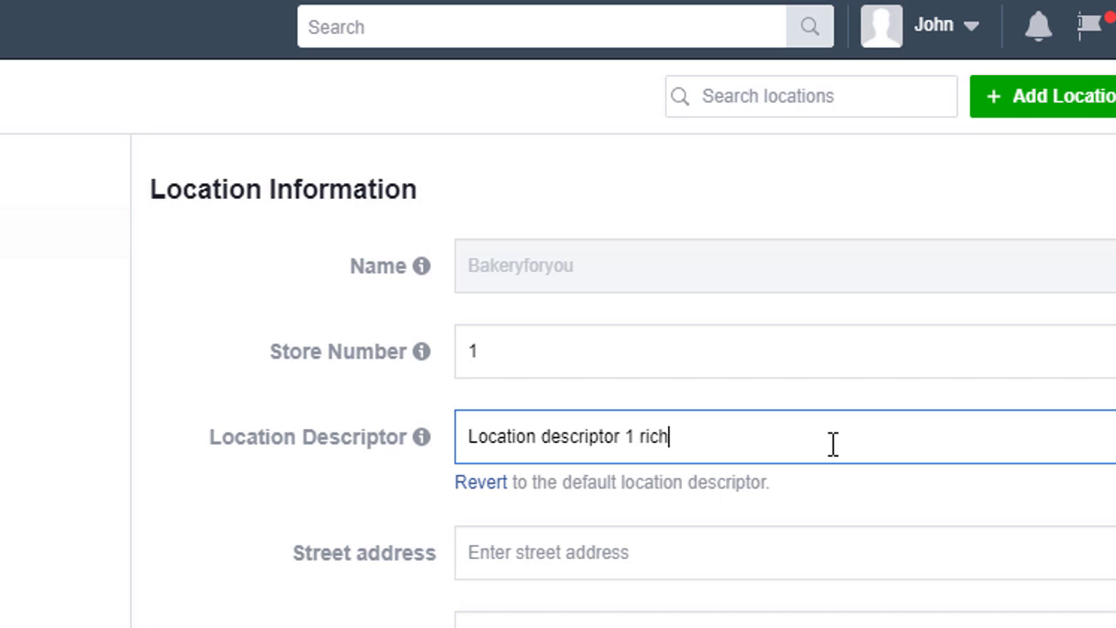
pyautogui.write('mond')
# - Enter the store's street address and ZIP code, with London, United Kingdom as the city
pyautogui.click(594, 555)
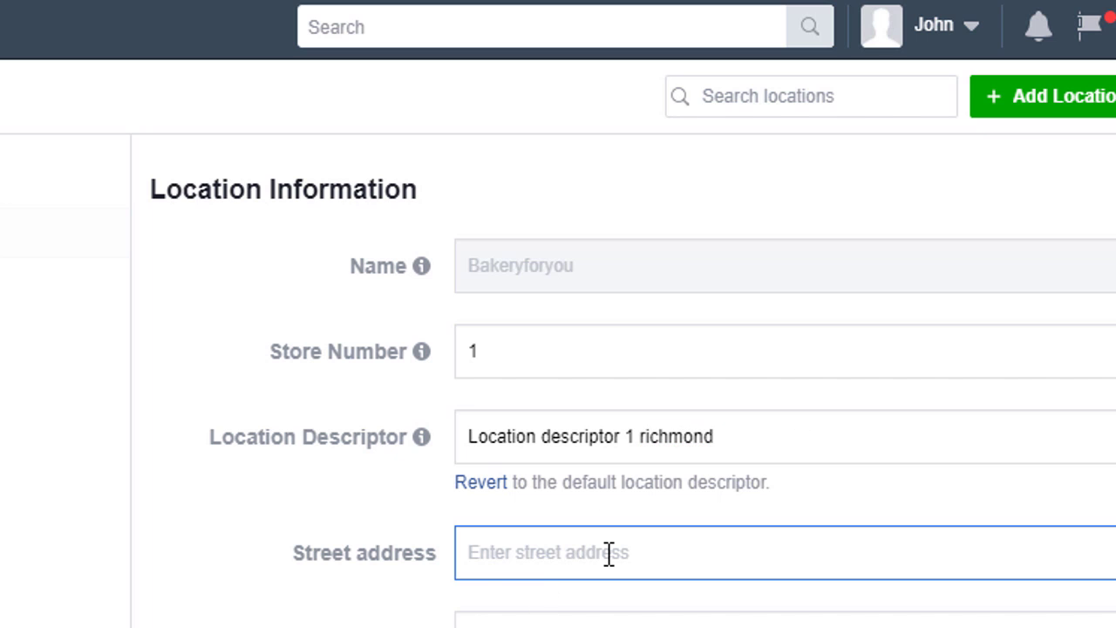
pyautogui.write('91 High Street Whitton')
pyautogui.click(521, 624)
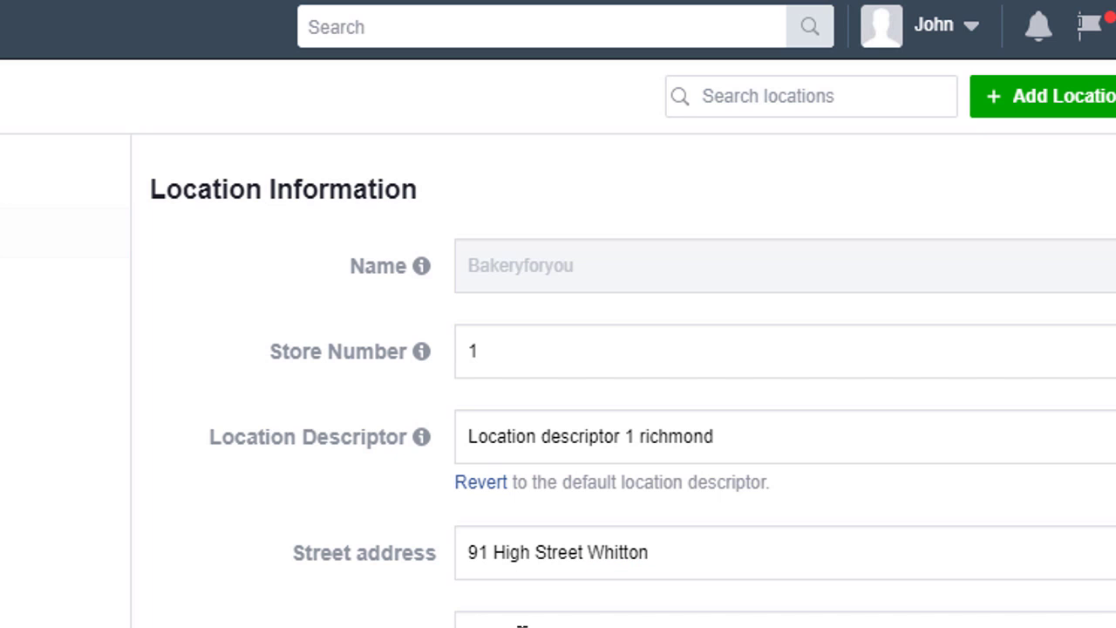
pyautogui.write('London')
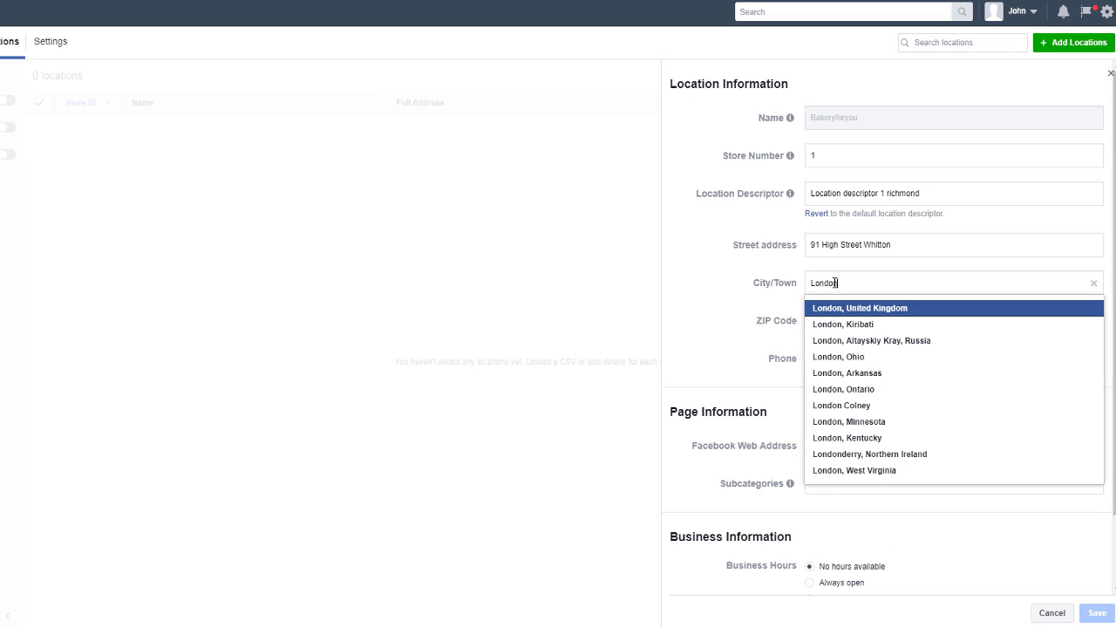
pyautogui.click(839, 307)
pyautogui.click(840, 321)
pyautogui.write('TW2 7LD')
# - Fill in the store's phone number in the location information
pyautogui.scroll(-2, 741, 342)
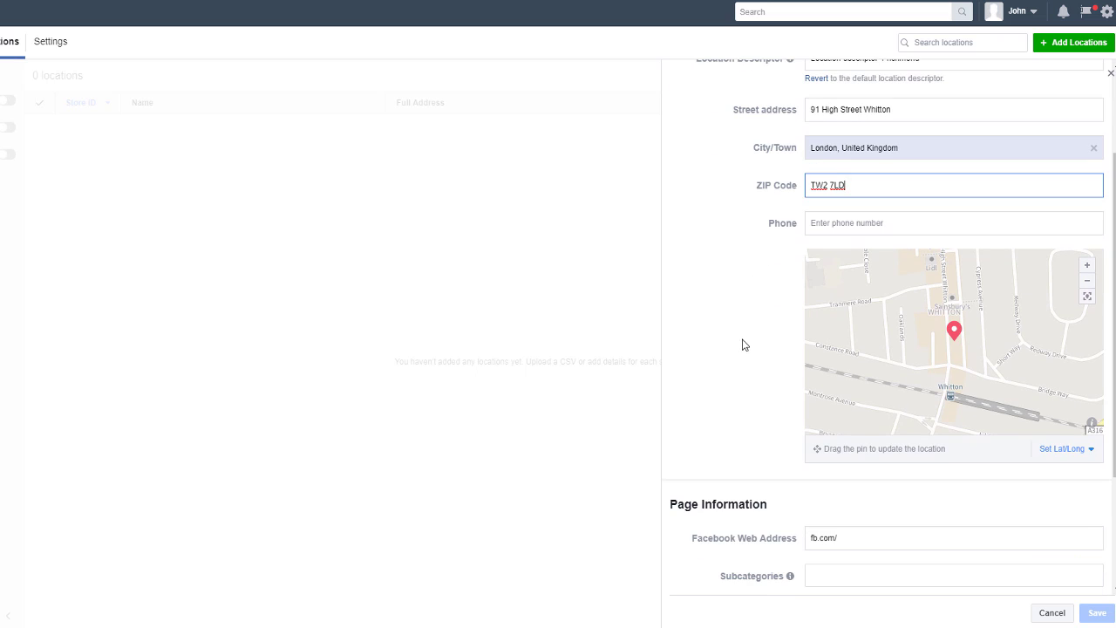
pyautogui.press('Tab')
pyautogui.hotkey('ctrl', 'v')
pyautogui.click(742, 287)
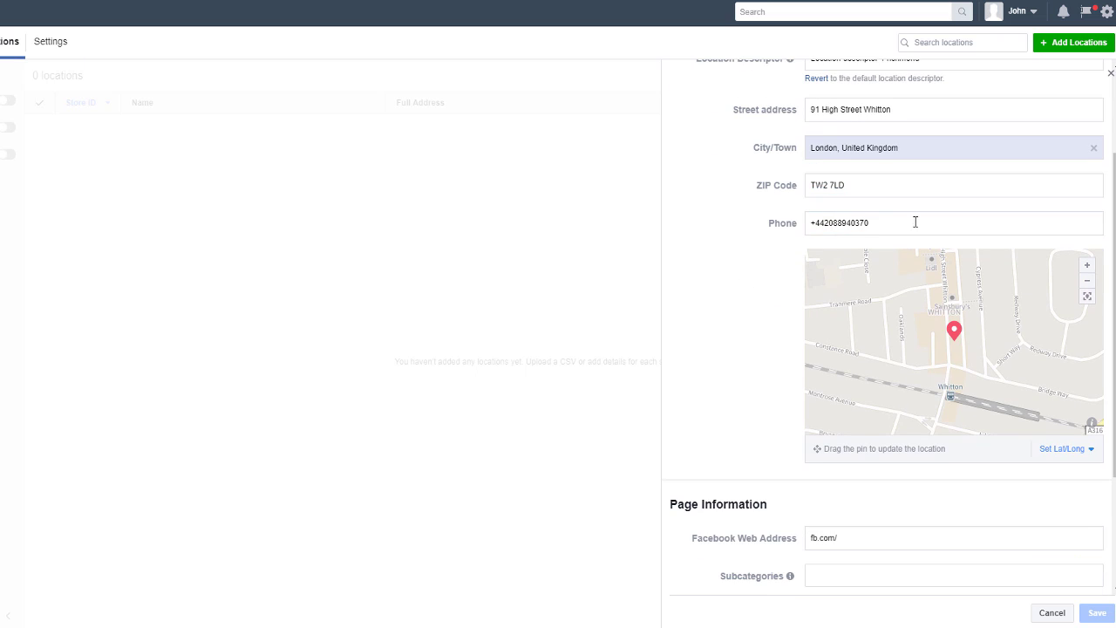
# - Add Bakery as the location page's subcategory
pyautogui.scroll(-2, 710, 319)
pyautogui.click(830, 403)
pyautogui.write('ba')
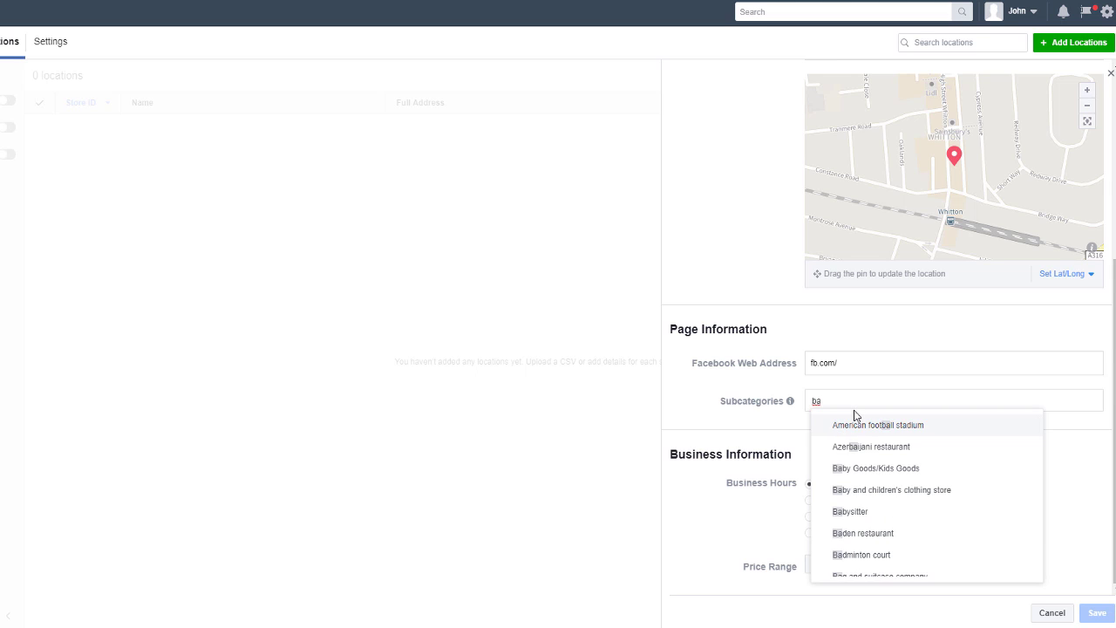
pyautogui.write('ker')
pyautogui.click(844, 424)
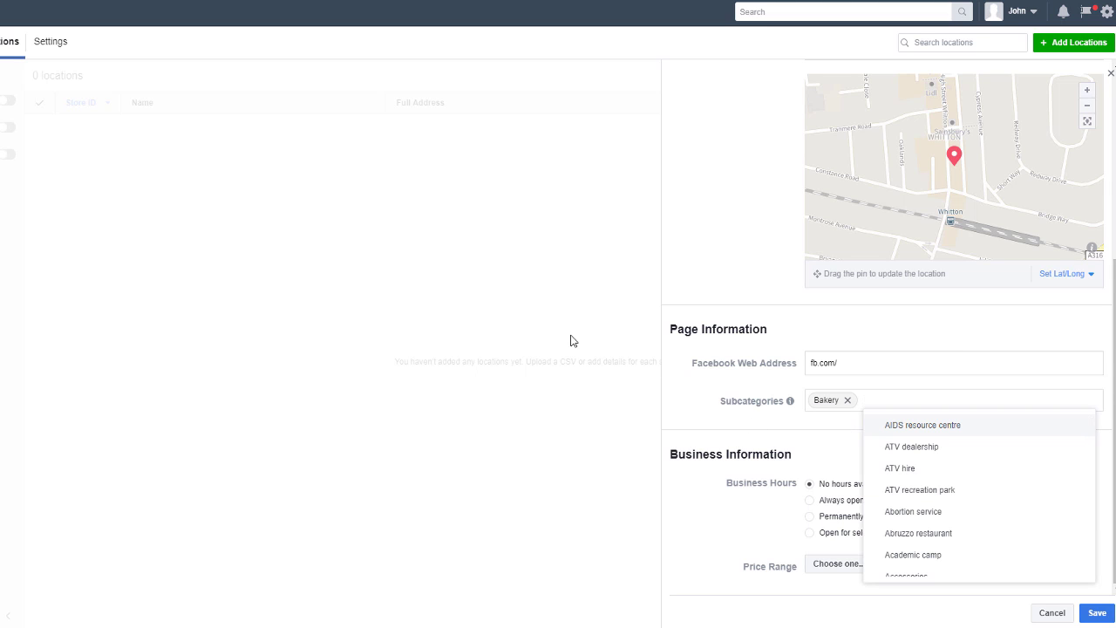
pyautogui.click(495, 334)
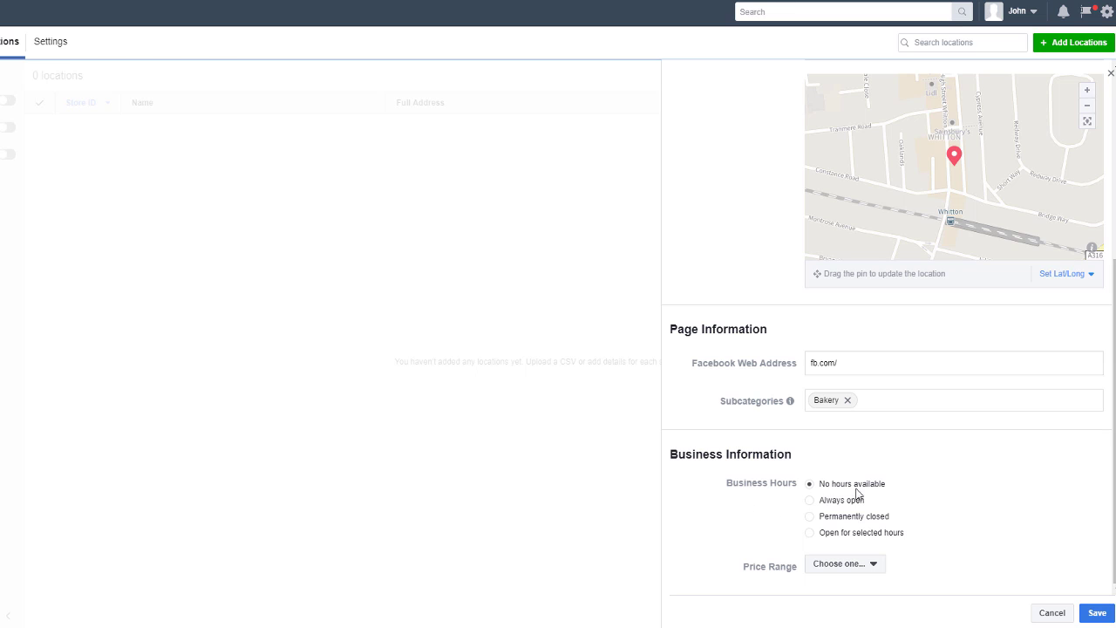
# - Set the business hours to Always open and save the new location
pyautogui.click(810, 501)
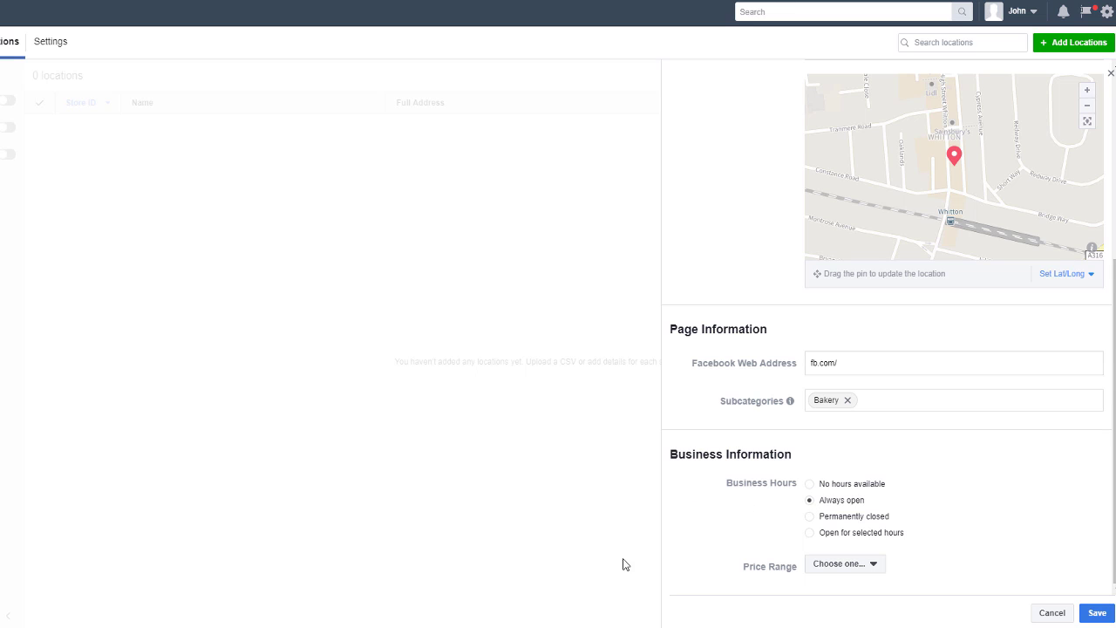
pyautogui.click(1095, 615)
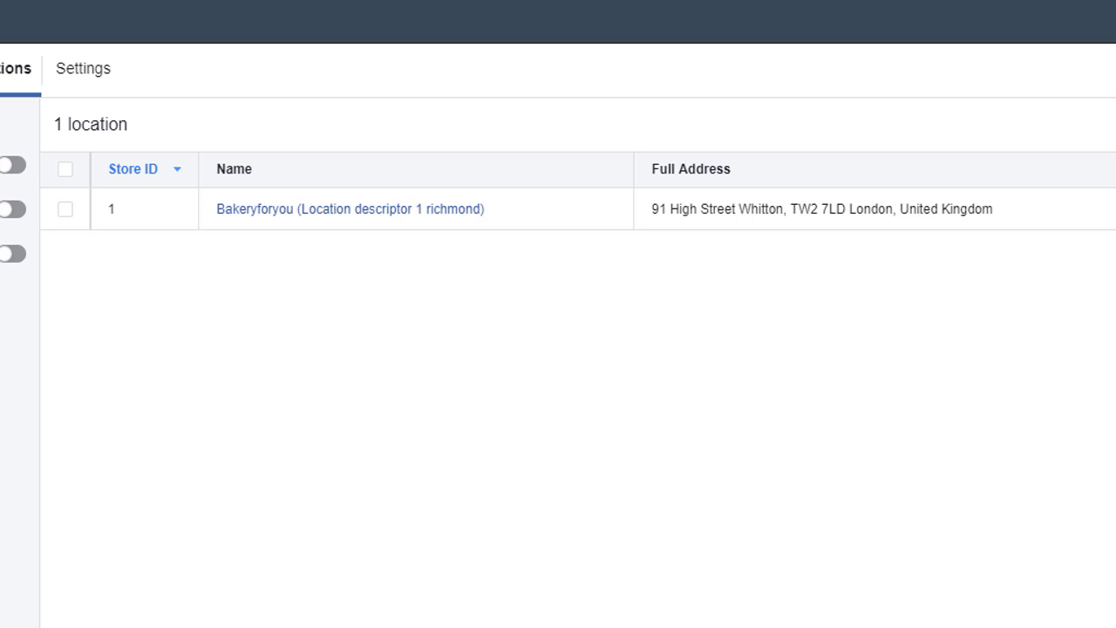
# - Start manually adding a second location with store number 2 and the descriptor "Location descriptor 2 Putney"
pyautogui.click(1097, 42)
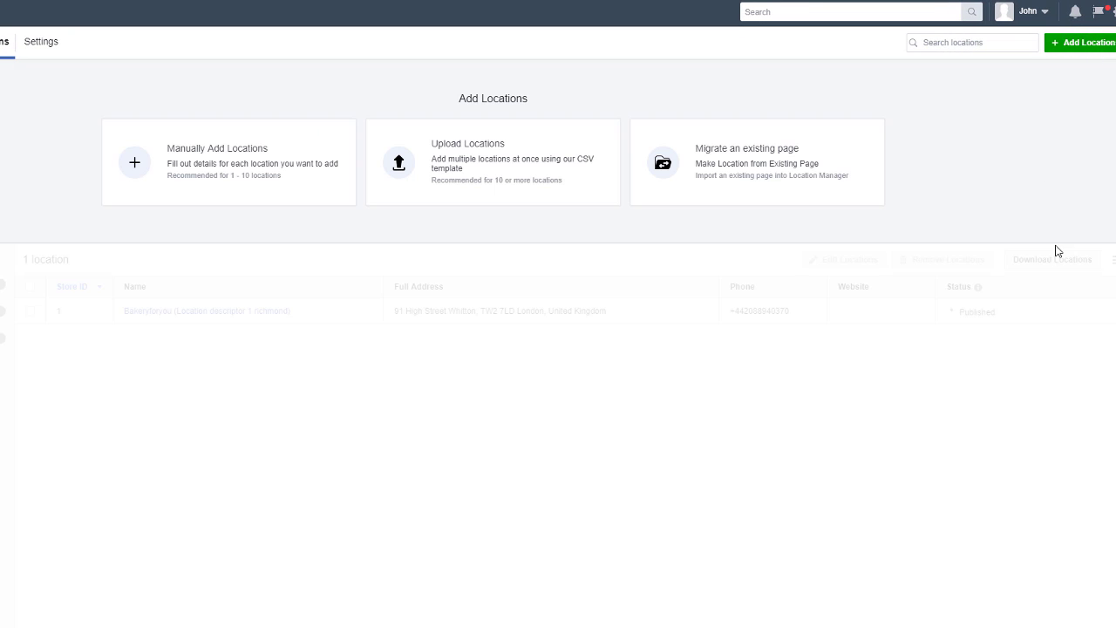
pyautogui.click(209, 162)
pyautogui.click(884, 195)
pyautogui.write('Location descriptor 2 Putney')
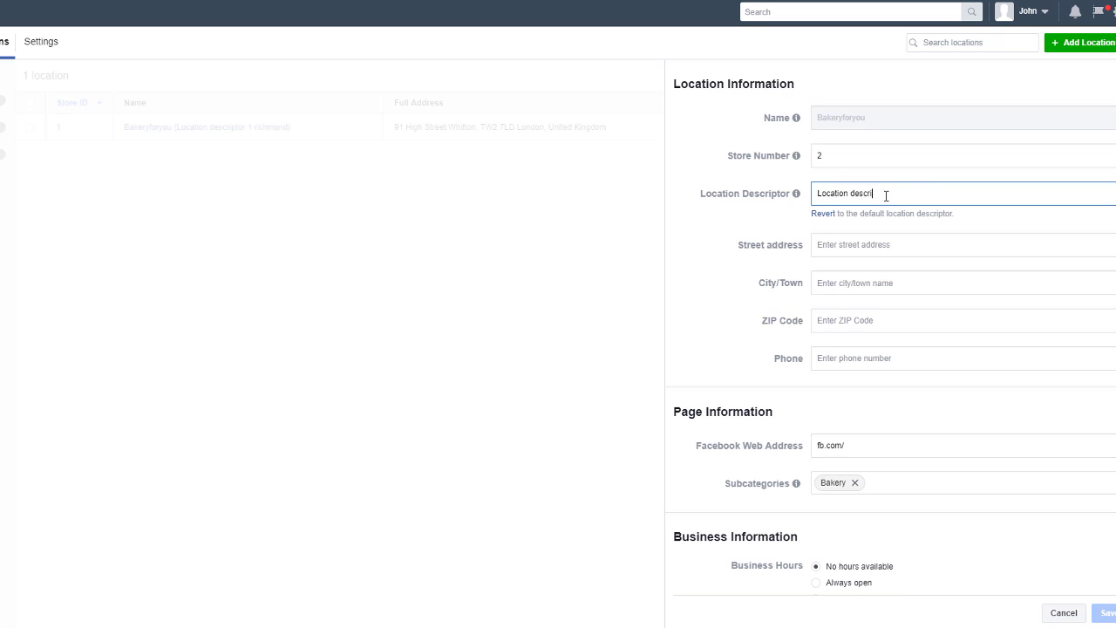
# - Enter the second store's street address with London as the city, and save the new location
pyautogui.press('Tab')
pyautogui.write('224 High St')
pyautogui.press('Tab')
pyautogui.write('London')
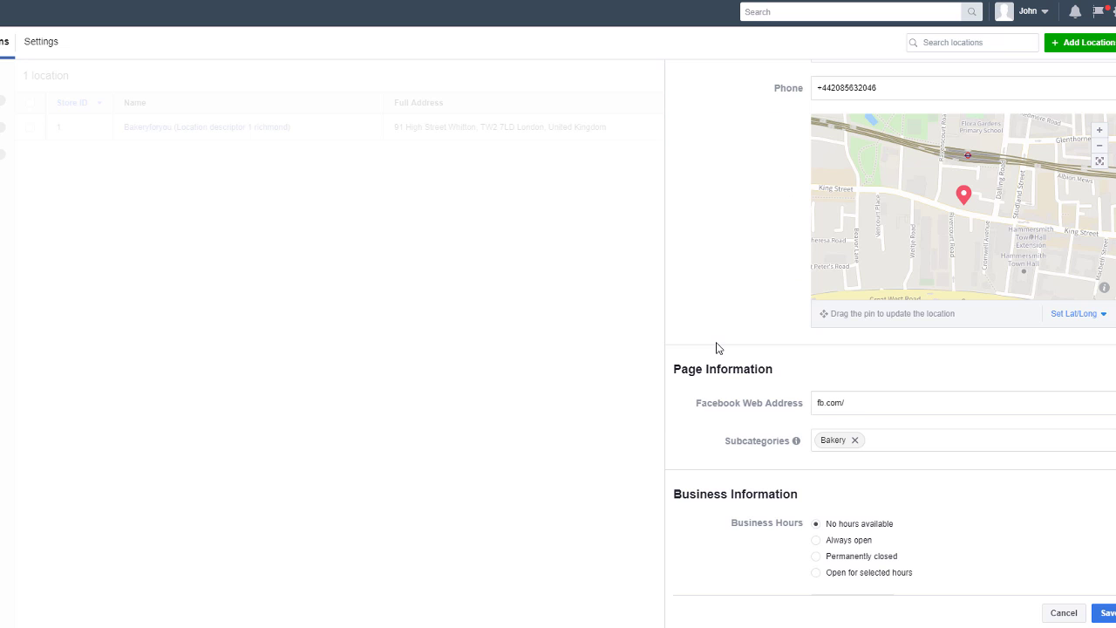
pyautogui.click(1104, 612)
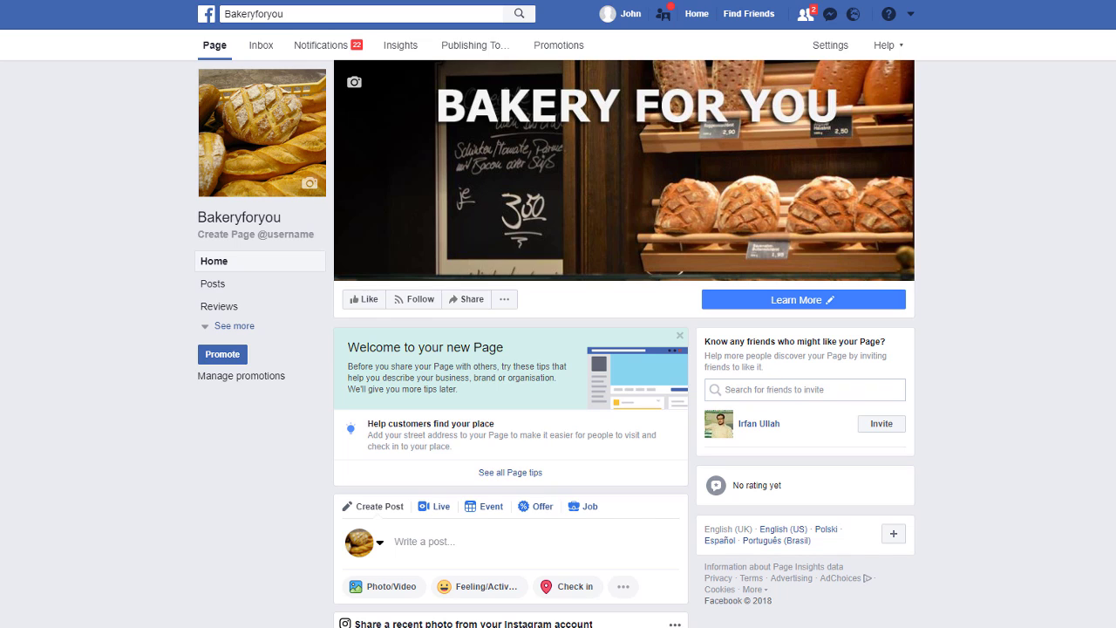
# - Open the Locations map of the main Bakeryforyou Page and expand the marker cluster over the United Kingdom
pyautogui.click(233, 326)
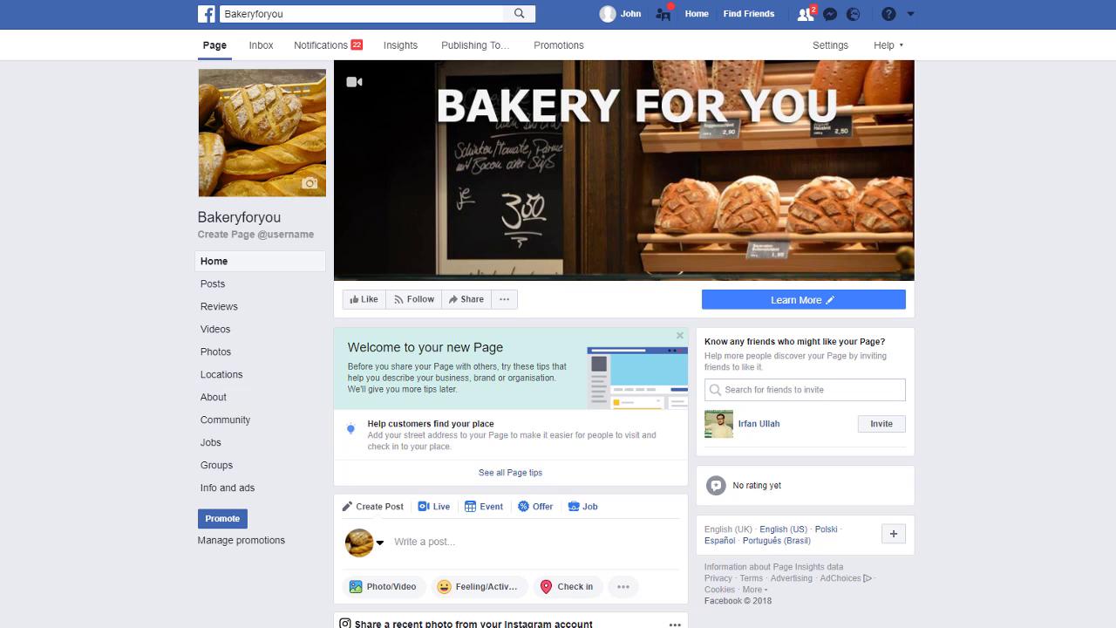
pyautogui.click(194, 378)
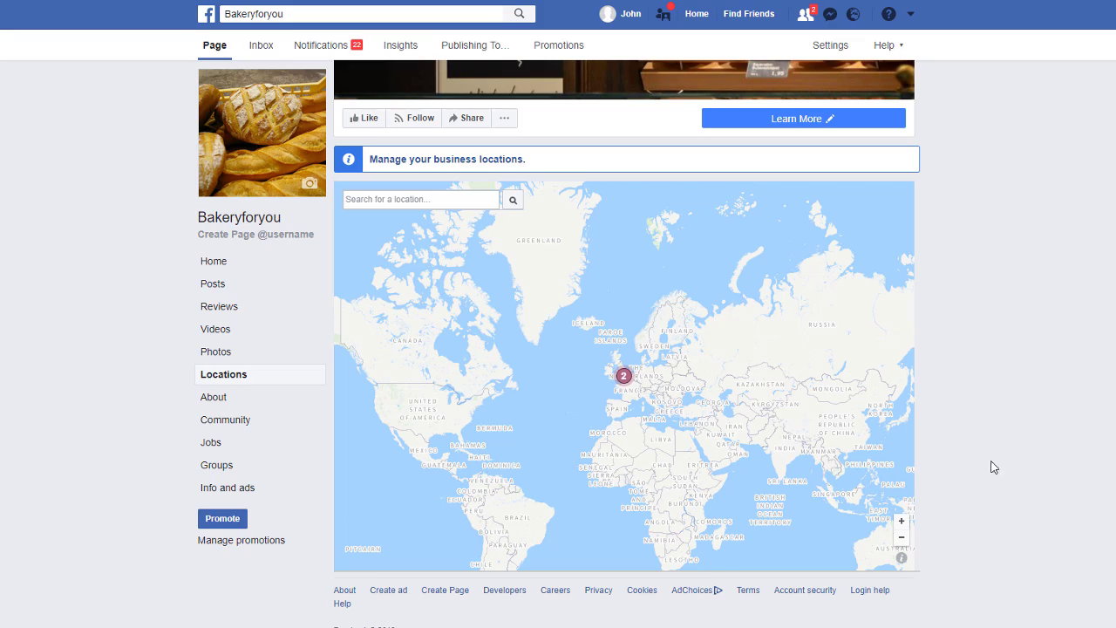
pyautogui.click(623, 378)
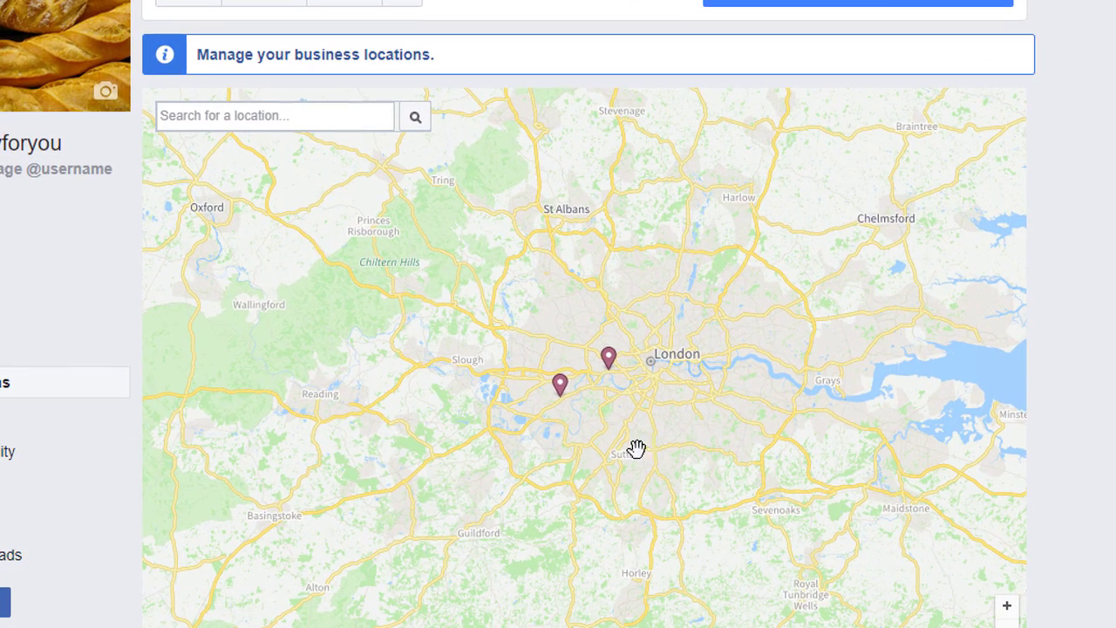
# - View the details of the Putney and Richmond stores on the map and open the Putney store's Page
pyautogui.click(609, 360)
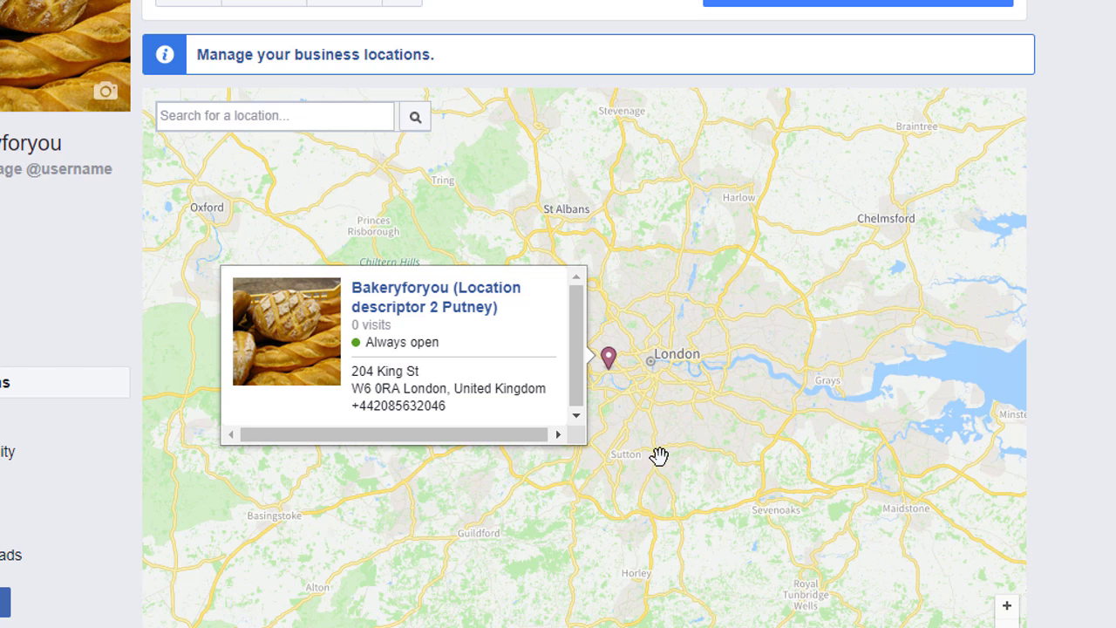
pyautogui.click(609, 370)
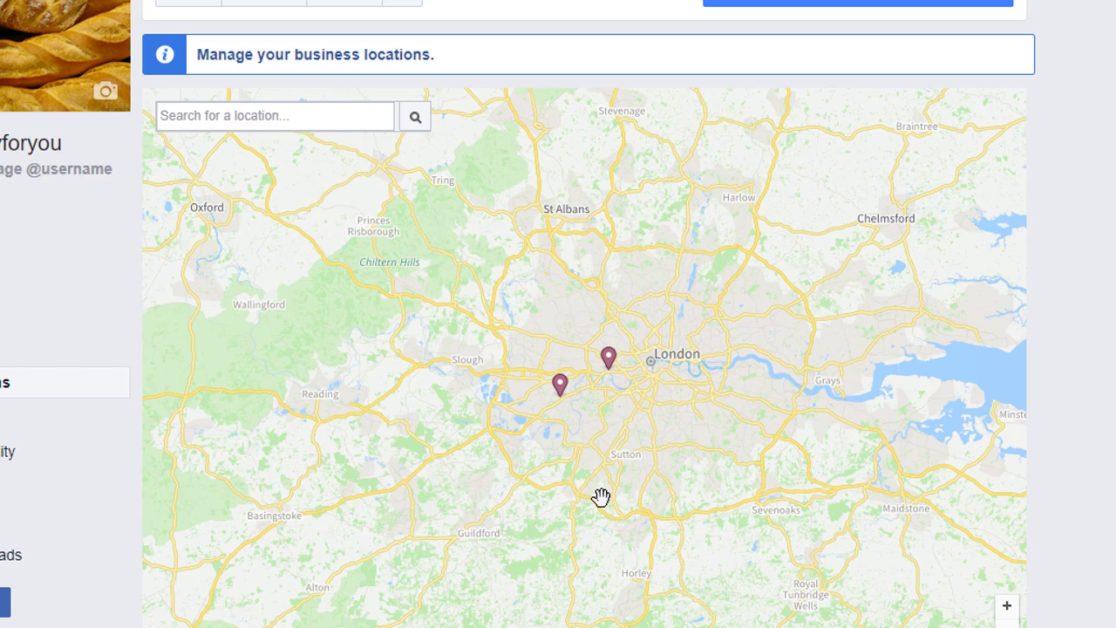
pyautogui.click(561, 387)
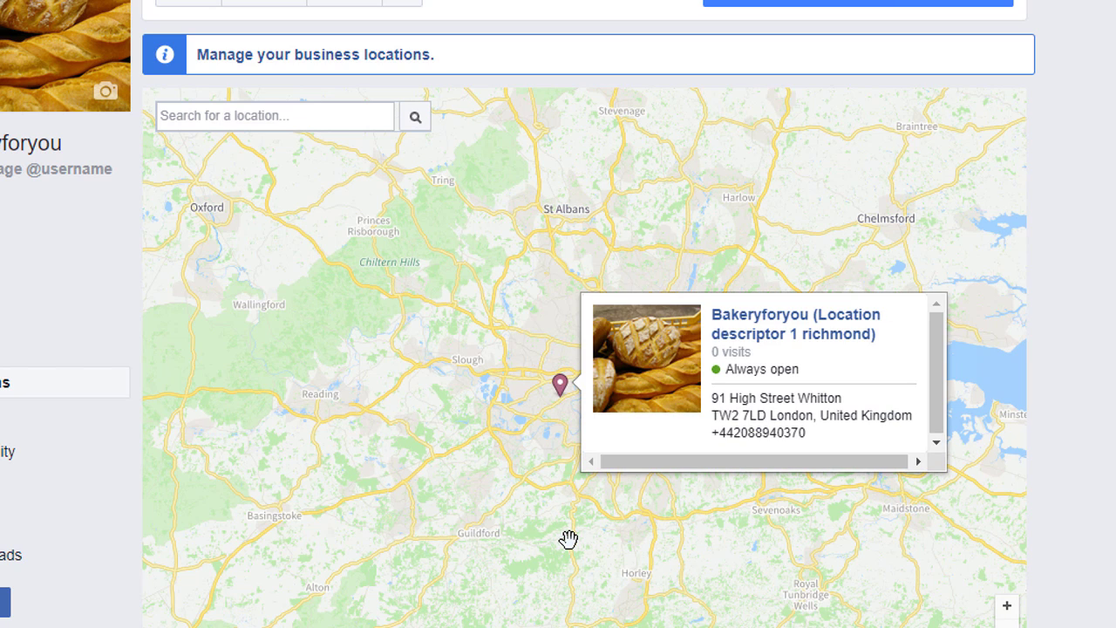
pyautogui.click(559, 388)
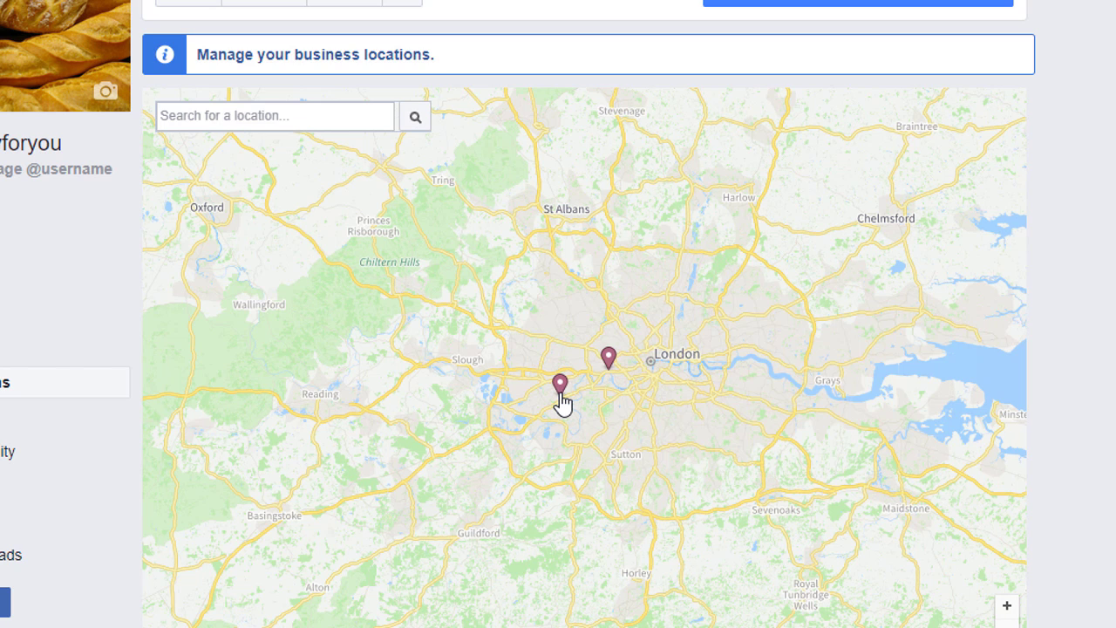
pyautogui.click(607, 357)
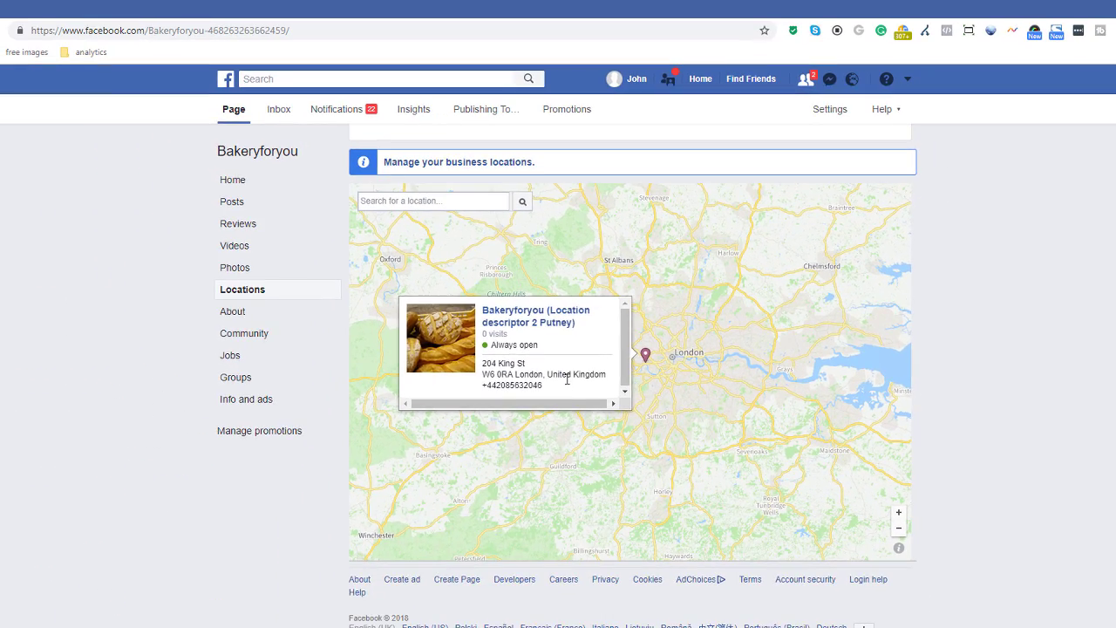
pyautogui.click(465, 295)
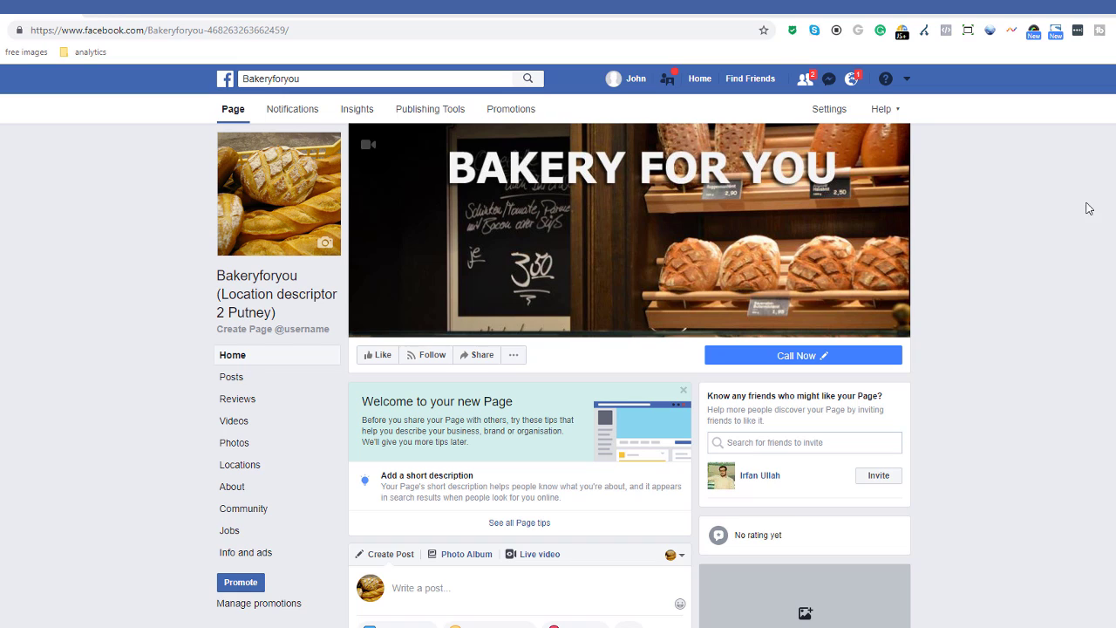
# - Open the business locations manager from the Page's settings
pyautogui.click(907, 80)
pyautogui.click(836, 135)
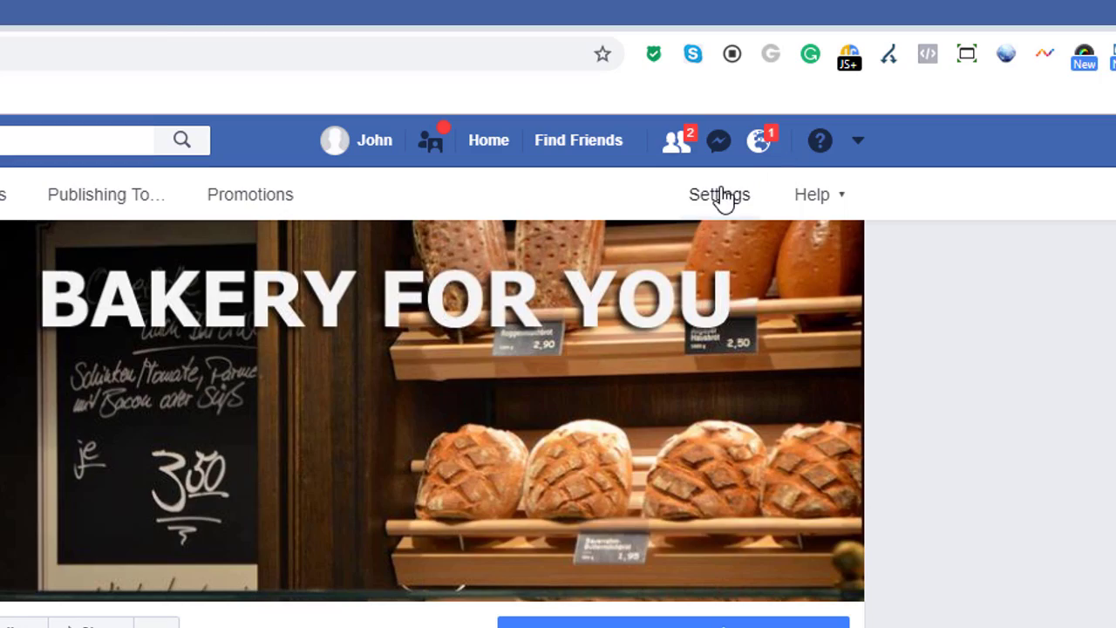
pyautogui.click(722, 195)
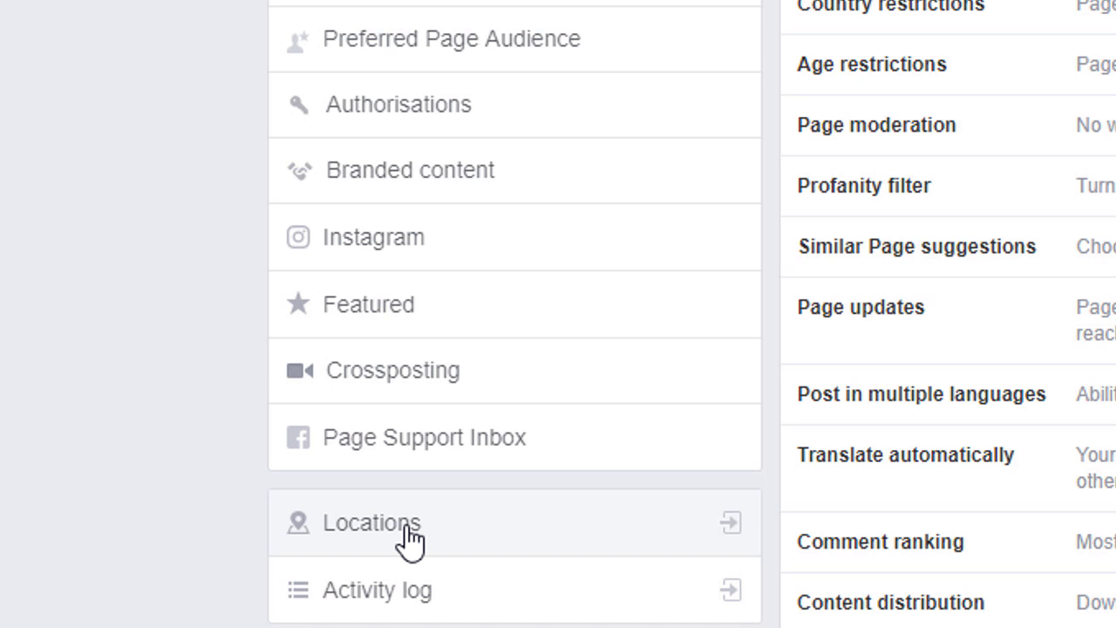
pyautogui.click(408, 534)
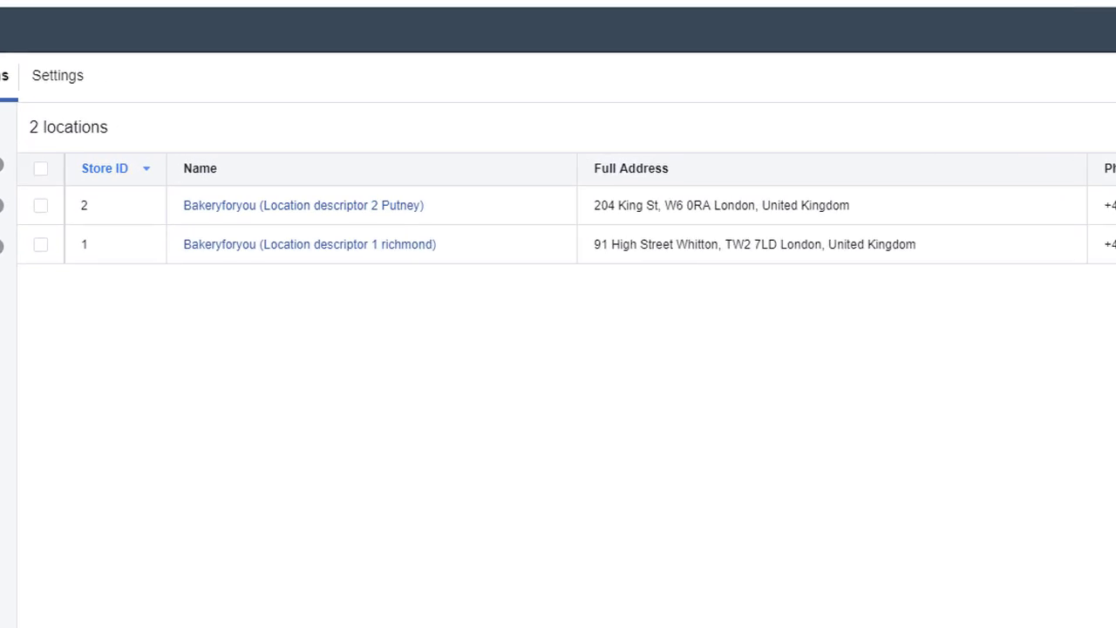
# - Open the Putney store's Page and replace its cover with the uploaded image "Blue Independence Day Facebook Cover", saving the change
pyautogui.click(303, 226)
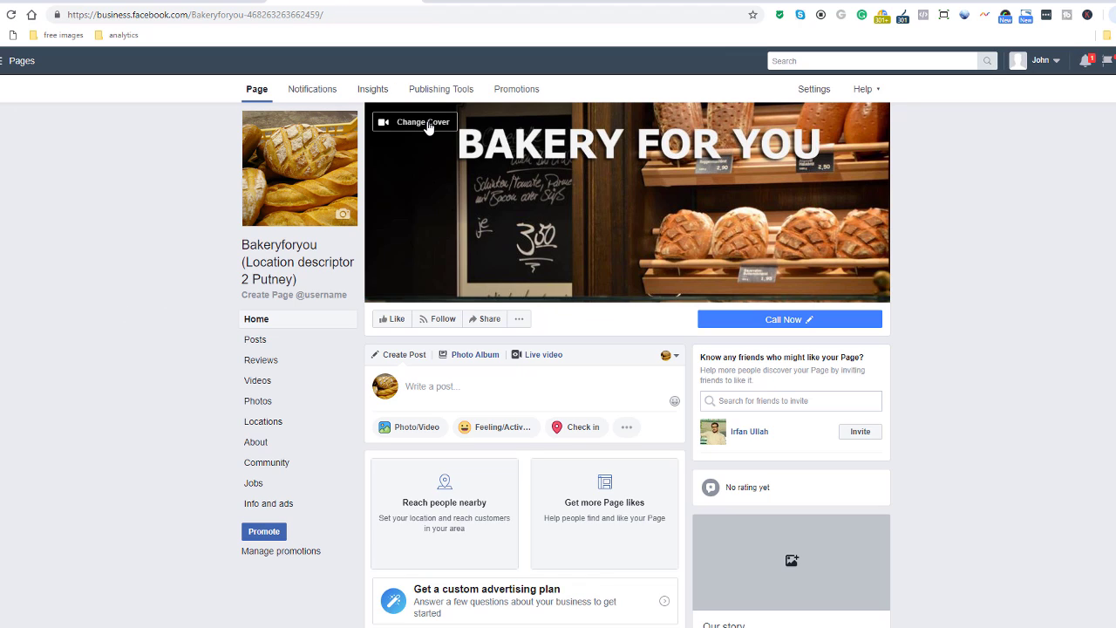
pyautogui.click(427, 124)
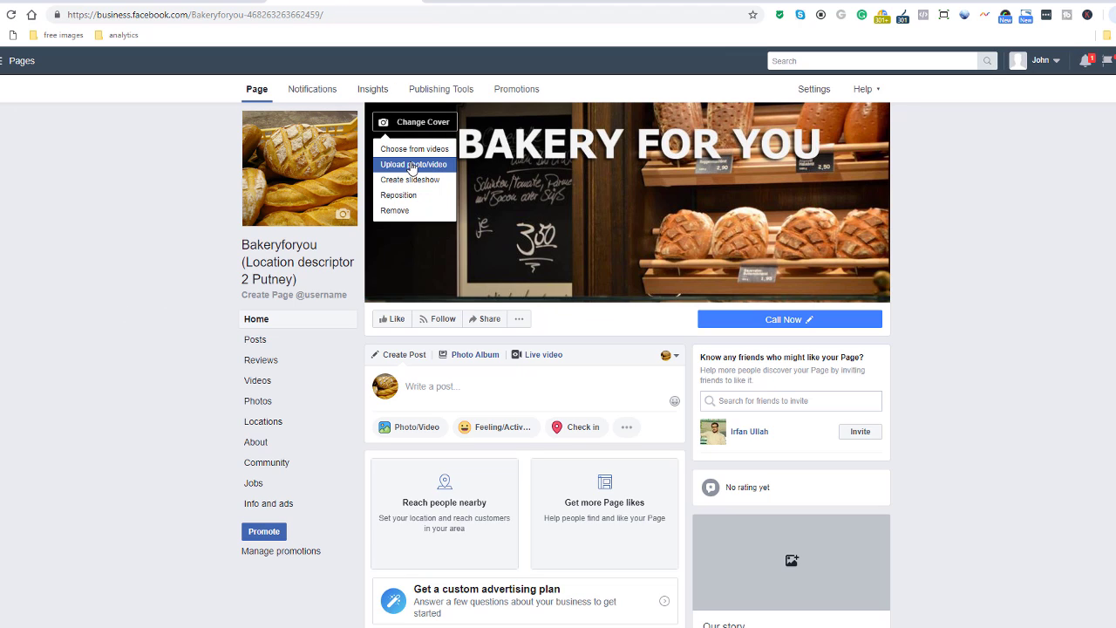
pyautogui.click(412, 166)
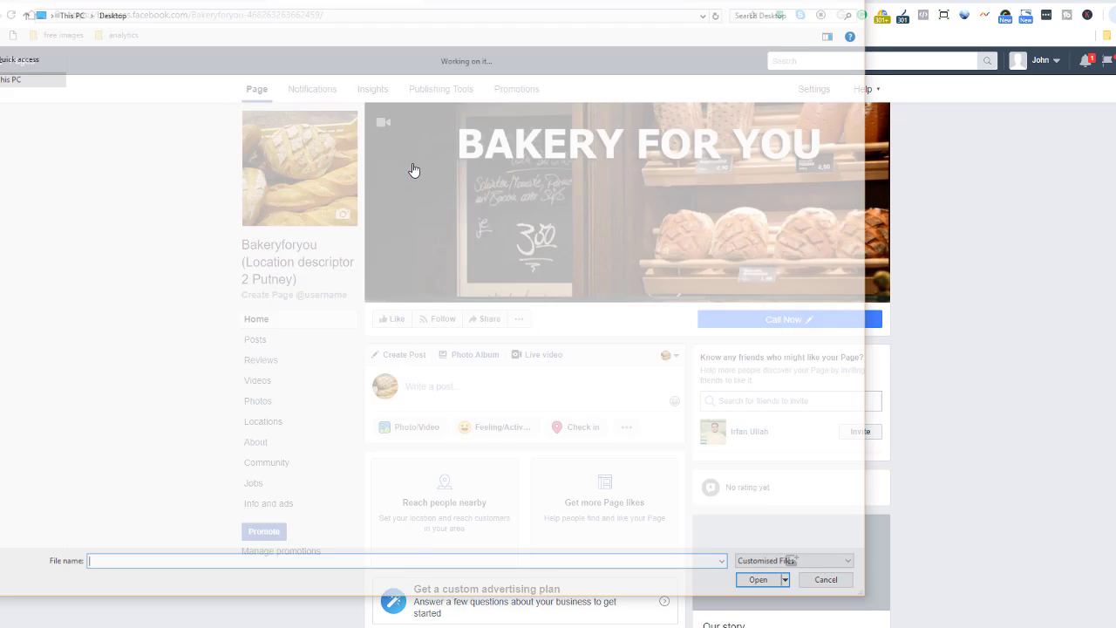
pyautogui.click(174, 103)
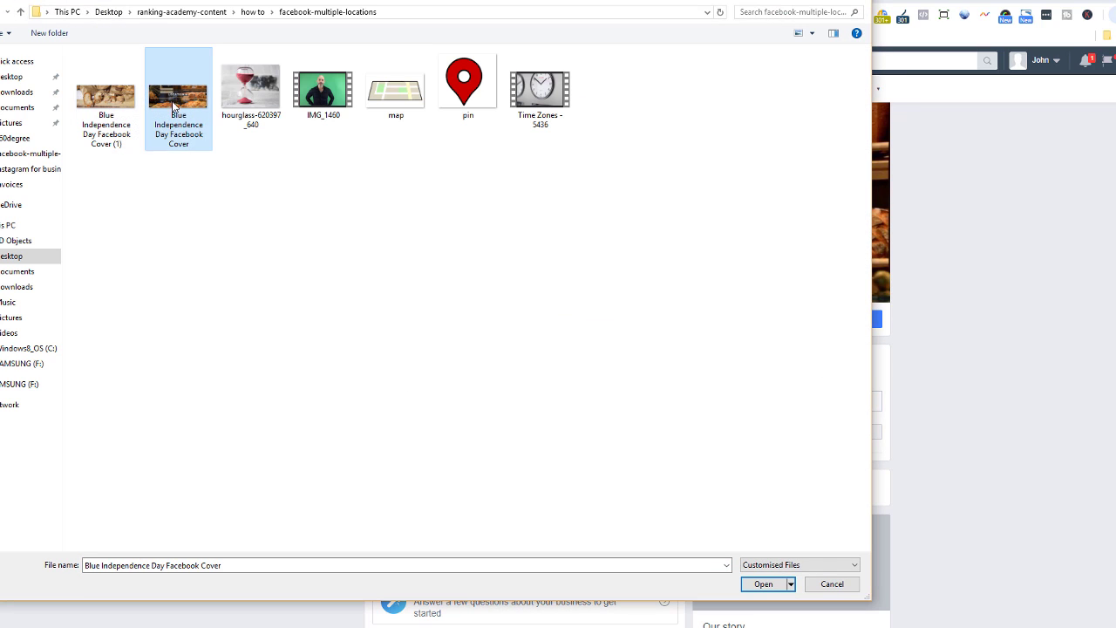
pyautogui.click(765, 584)
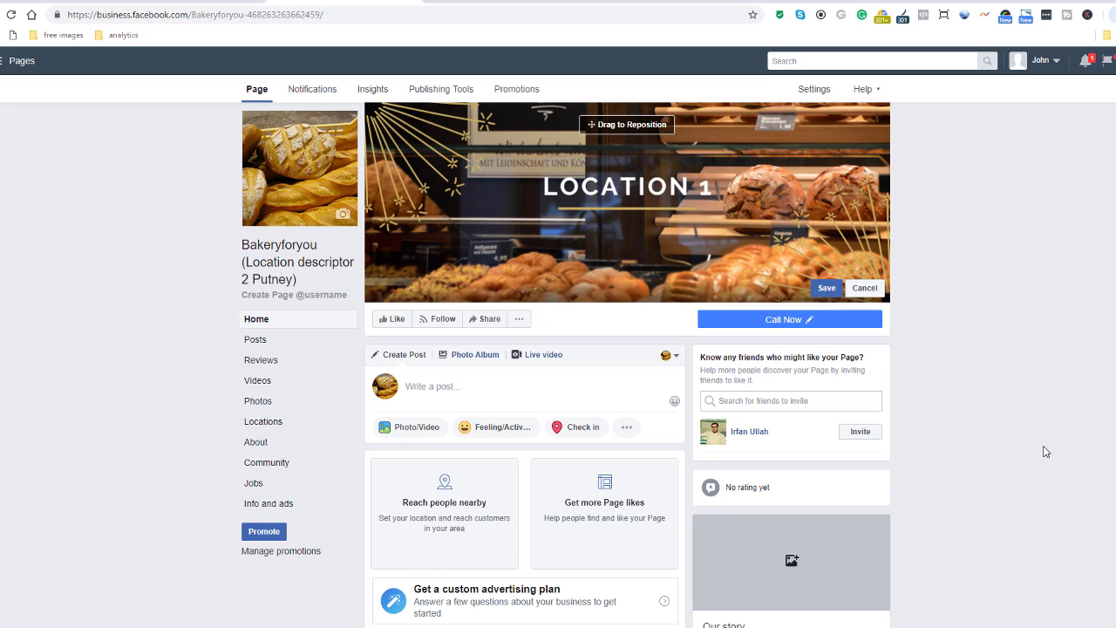
pyautogui.click(826, 288)
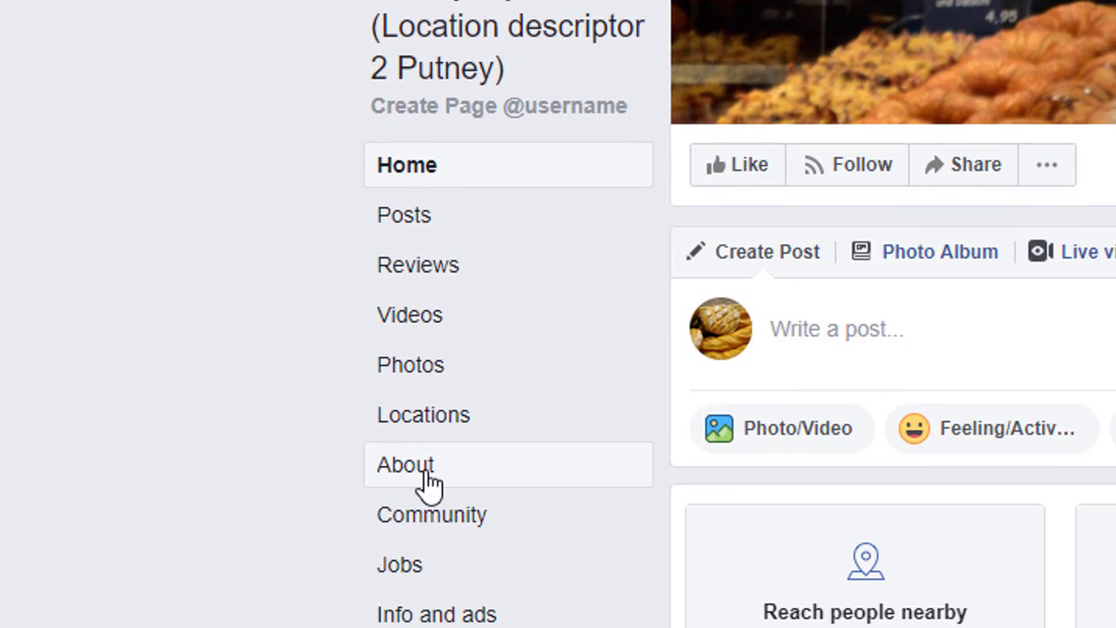
# - Examine the Putney Page's About information, including the forms for business details, email address and website, without changing anything
pyautogui.click(429, 478)
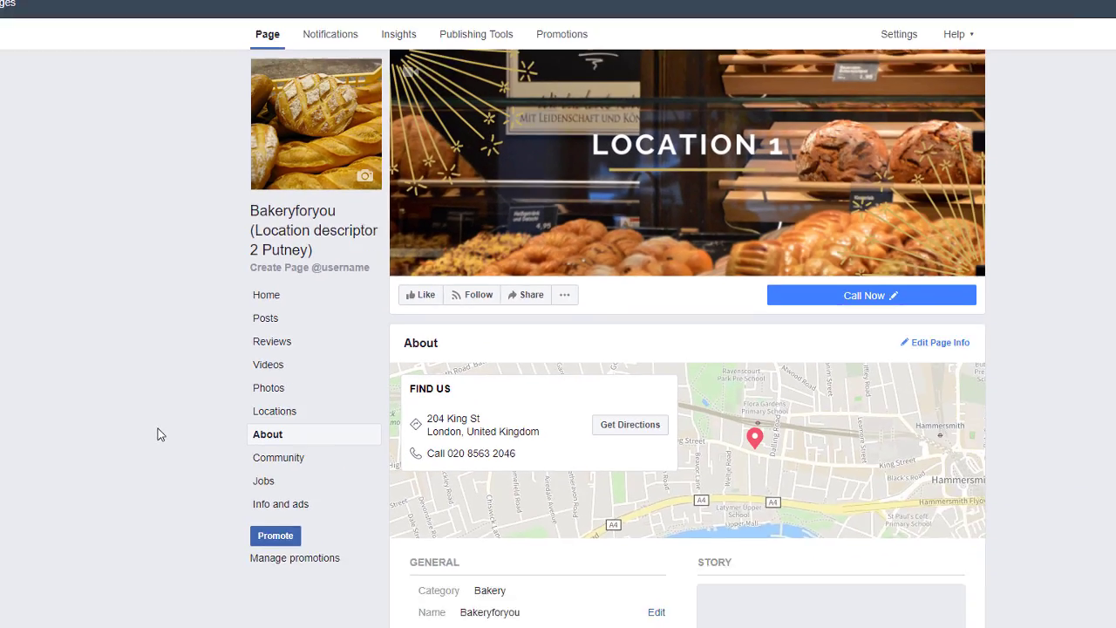
pyautogui.scroll(-3, 154, 420)
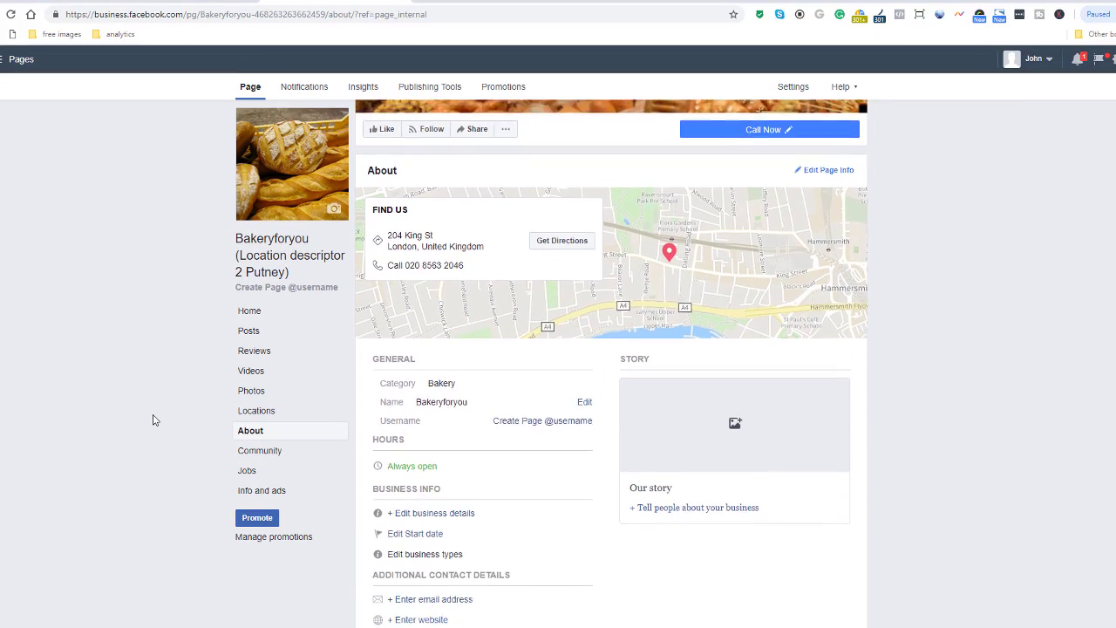
pyautogui.scroll(-2, 154, 420)
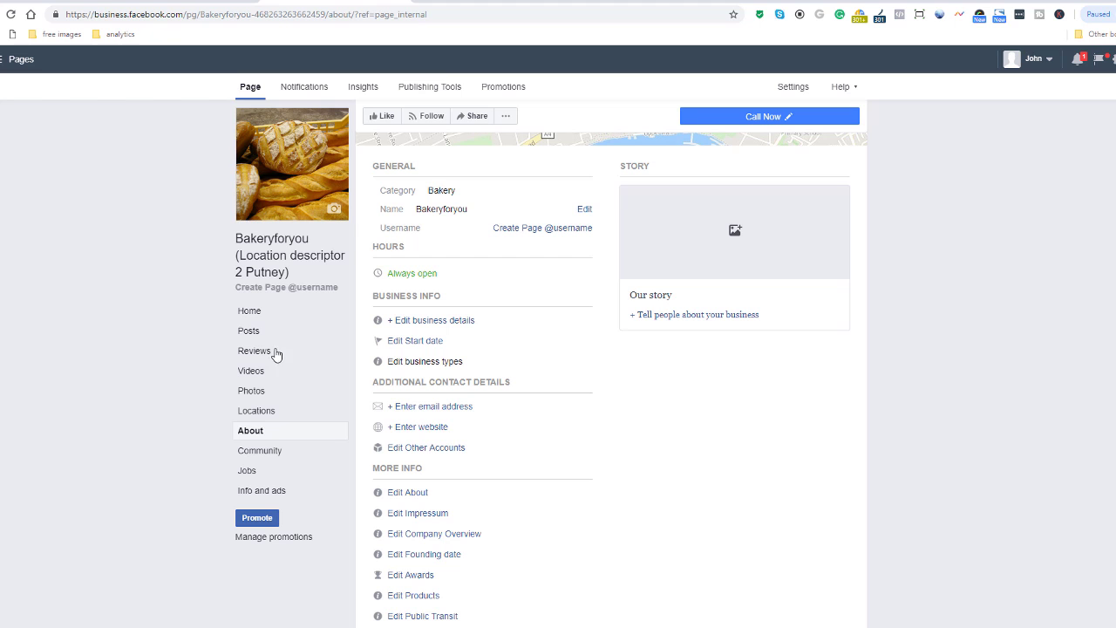
pyautogui.click(433, 321)
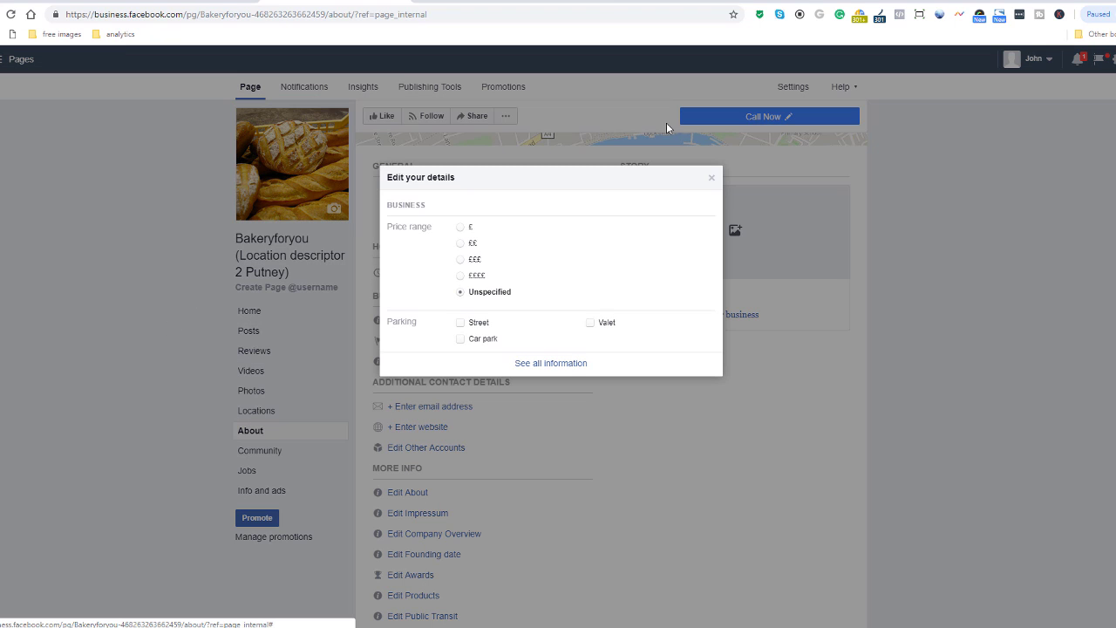
pyautogui.click(712, 179)
pyautogui.click(449, 408)
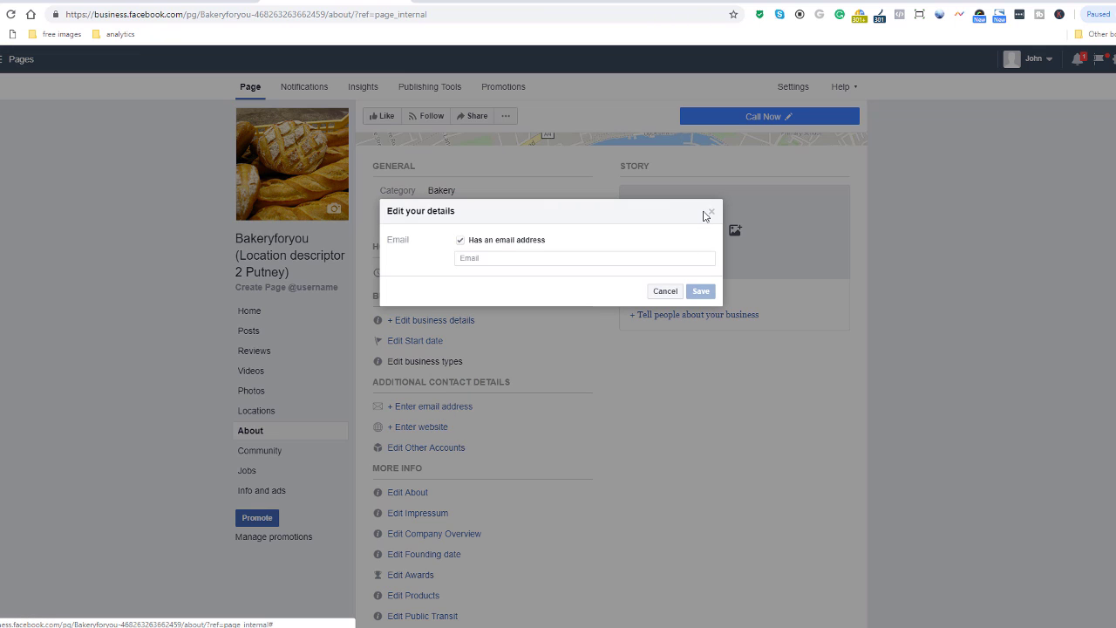
pyautogui.click(711, 212)
pyautogui.click(427, 427)
pyautogui.click(711, 196)
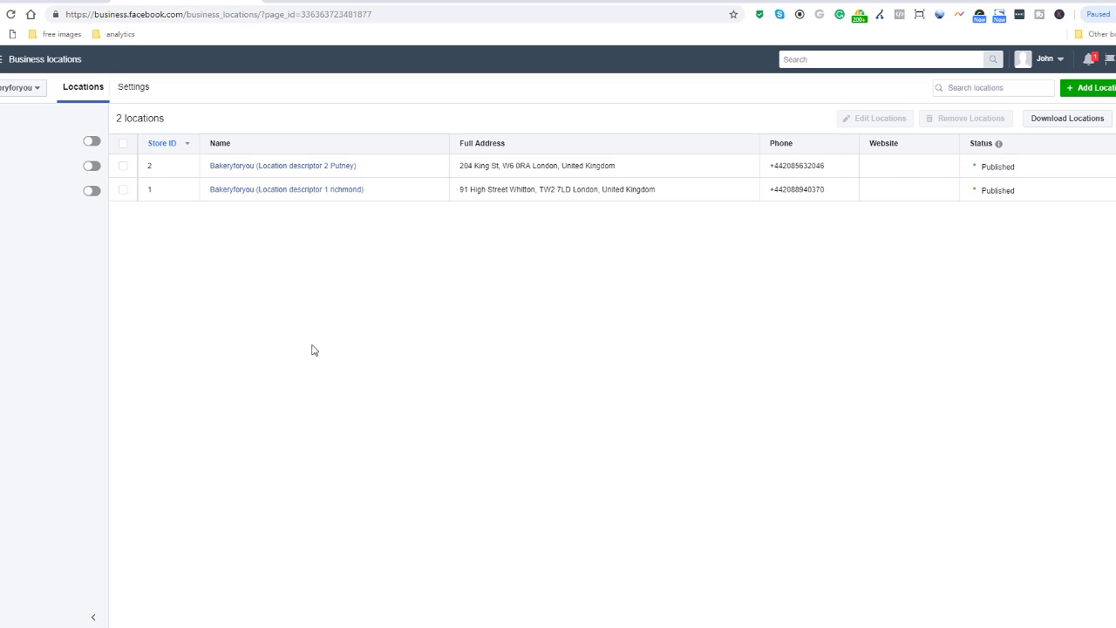
# - Open the Richmond store's Page from the business locations list and return to the main Bakeryforyou Page
pyautogui.click(328, 191)
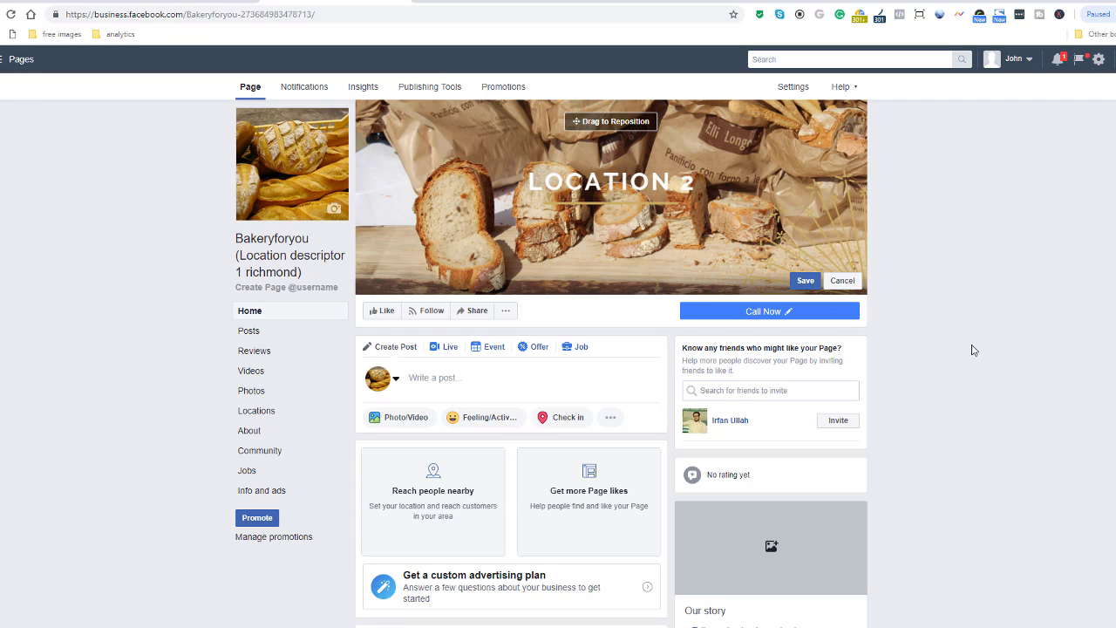
pyautogui.hotkey('alt', 'Left')
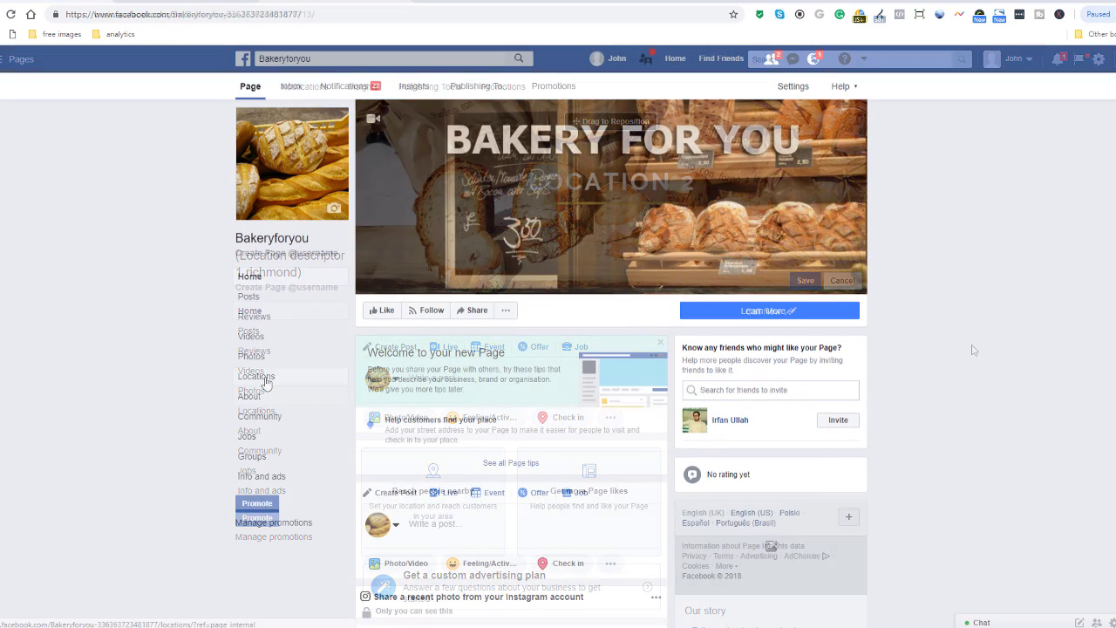
# - Reopen the main Page's Locations map, view the Putney store's Page from its map pin, and return to the map
pyautogui.click(259, 380)
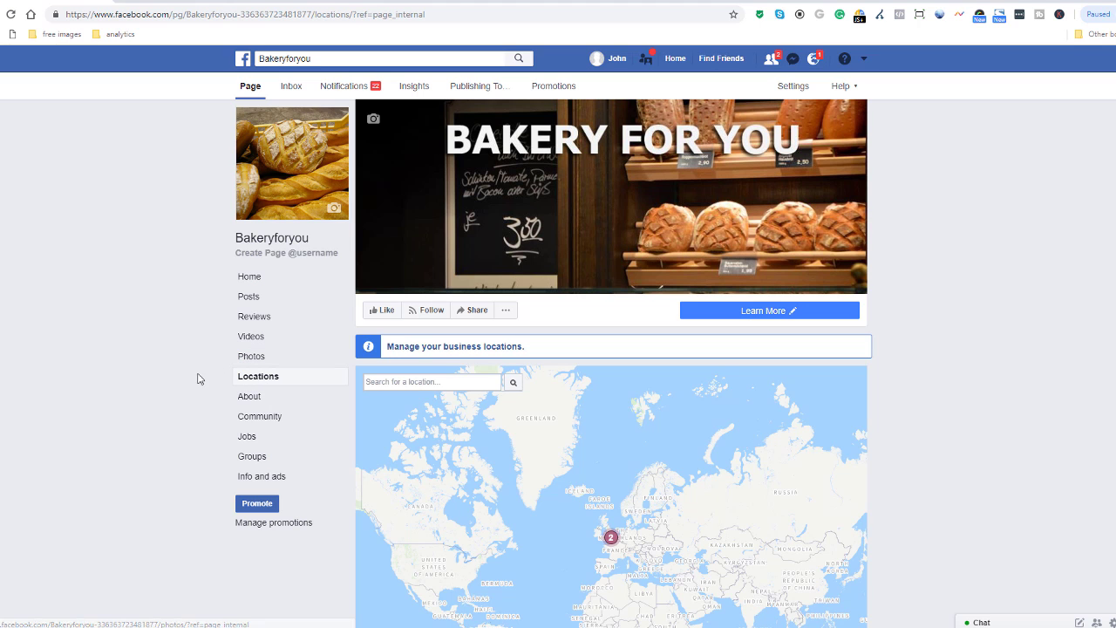
pyautogui.scroll(-2, 594, 439)
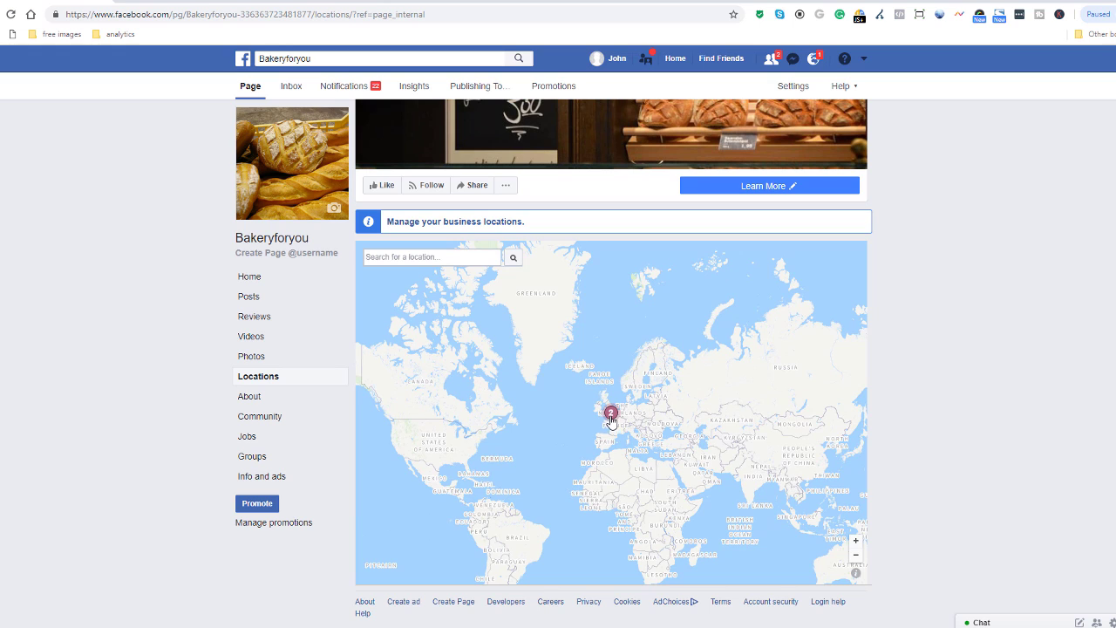
pyautogui.click(611, 412)
pyautogui.click(596, 410)
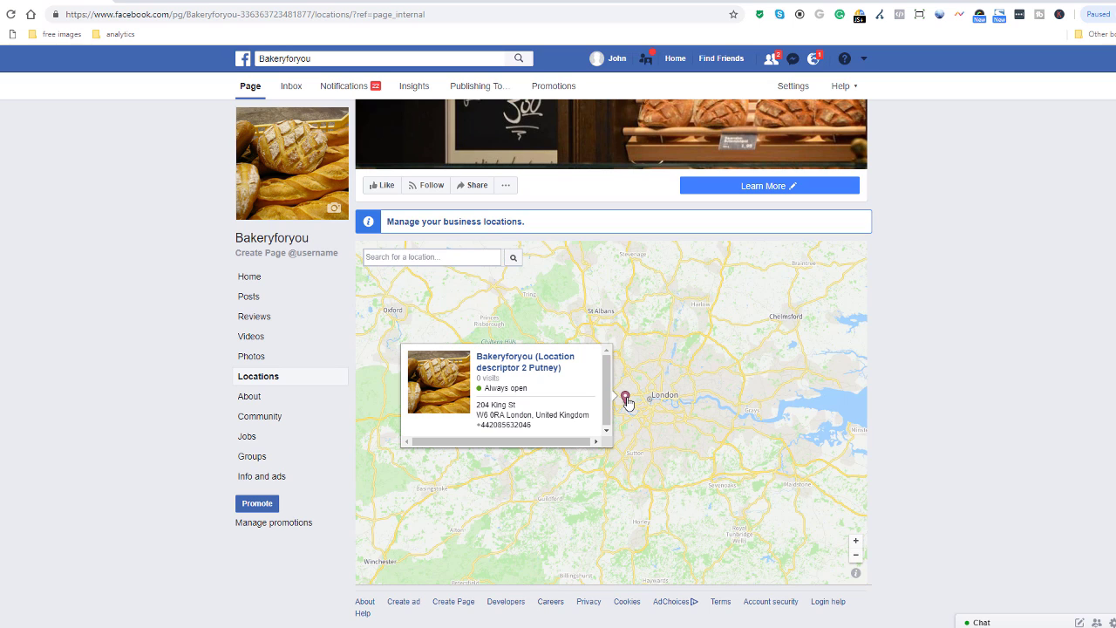
pyautogui.click(552, 364)
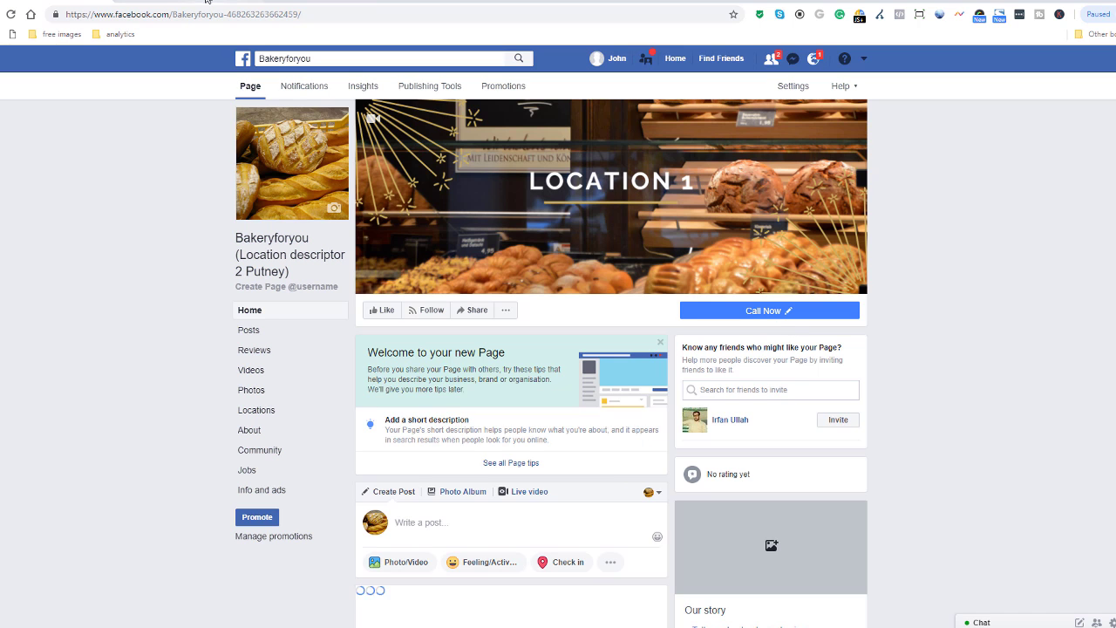
pyautogui.click(4, 14)
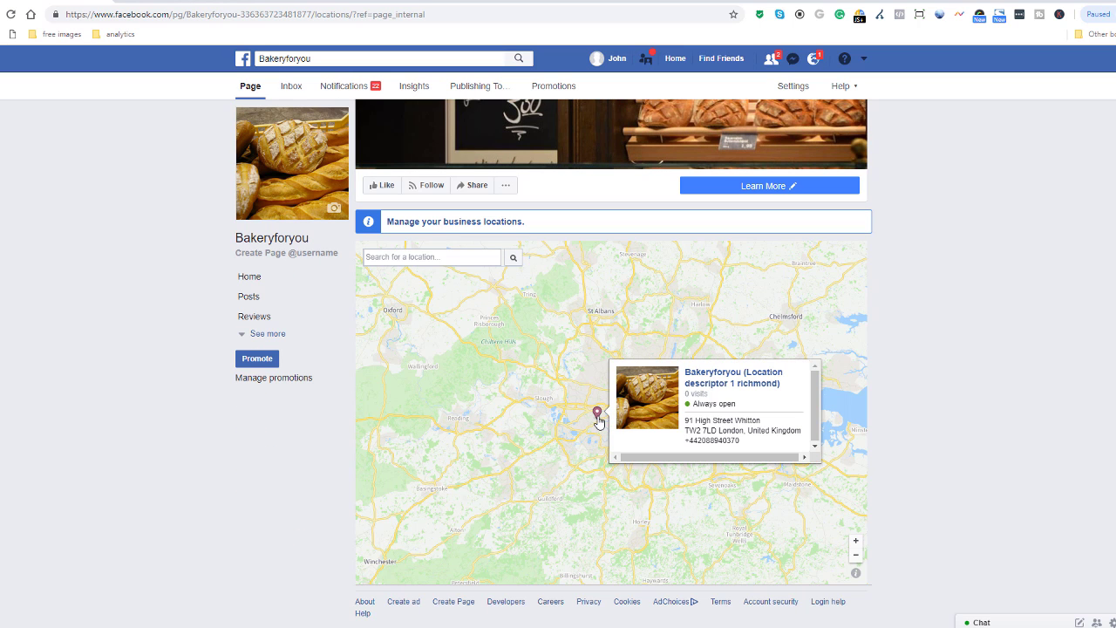
# - View the Richmond store's Page from its map pin and zoom the main Page's Locations map in on the two store pins
pyautogui.click(739, 380)
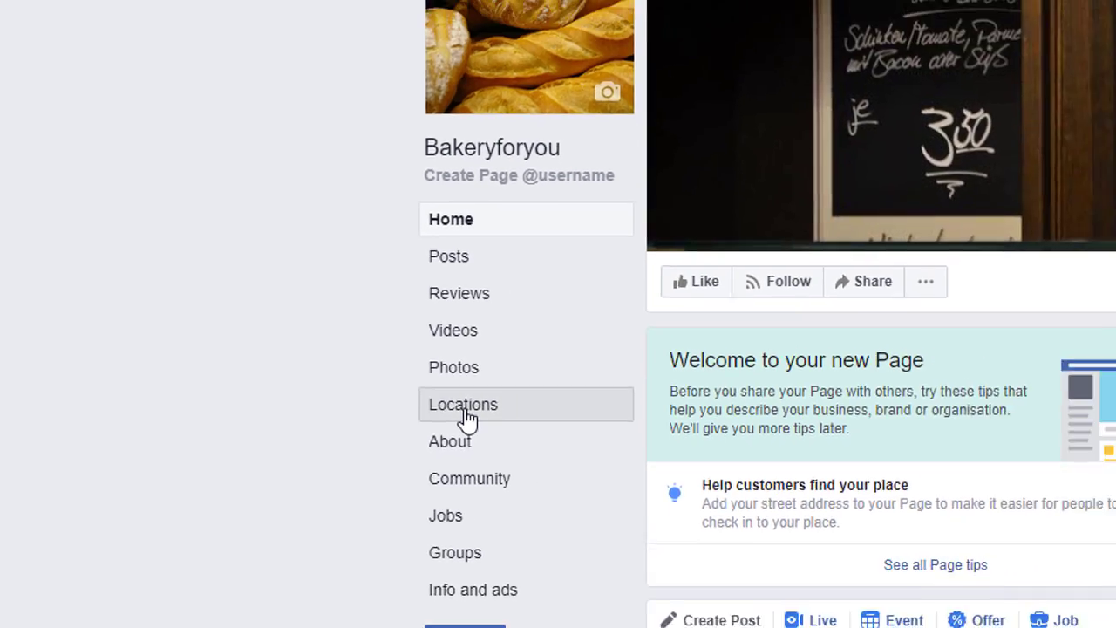
pyautogui.click(550, 408)
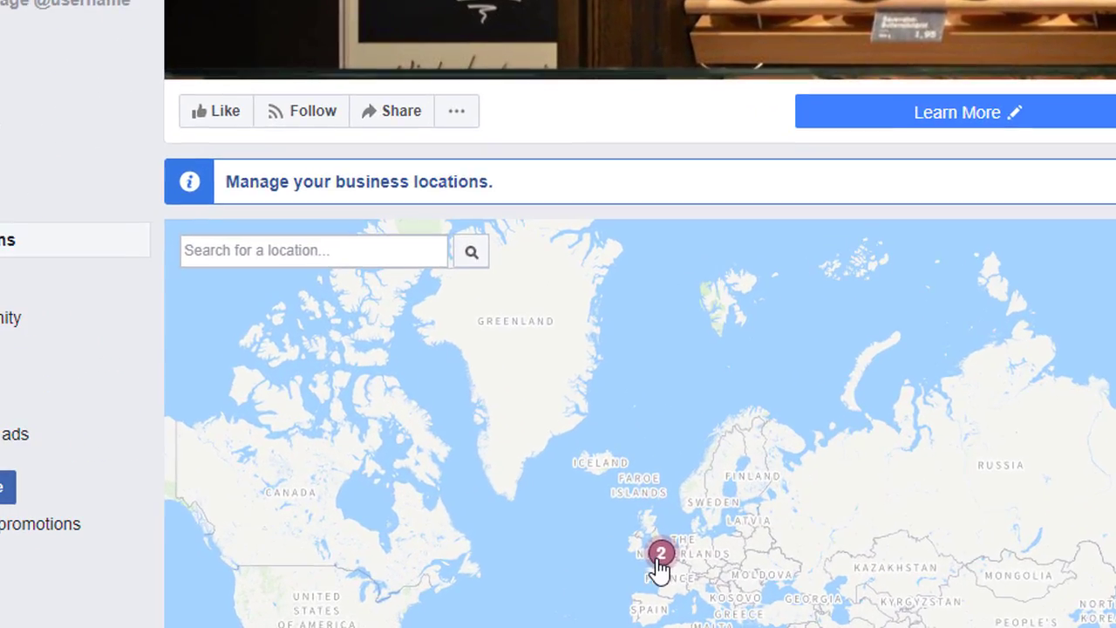
pyautogui.click(705, 585)
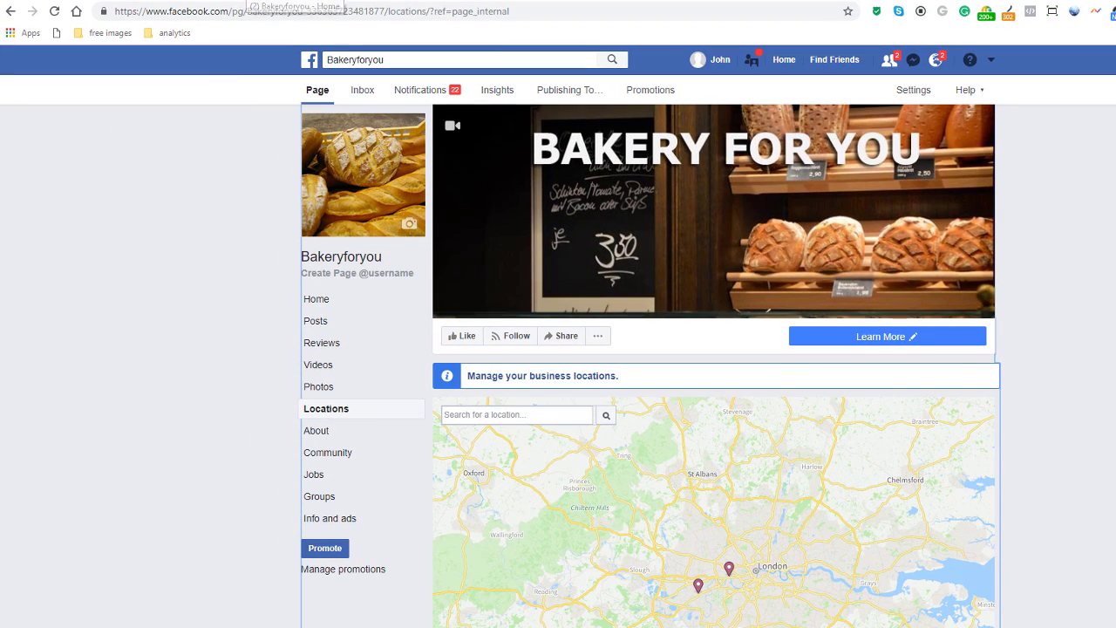
# - View the covers of the Putney and Richmond Pages and return to the main Page's Locations map
pyautogui.click(288, 0)
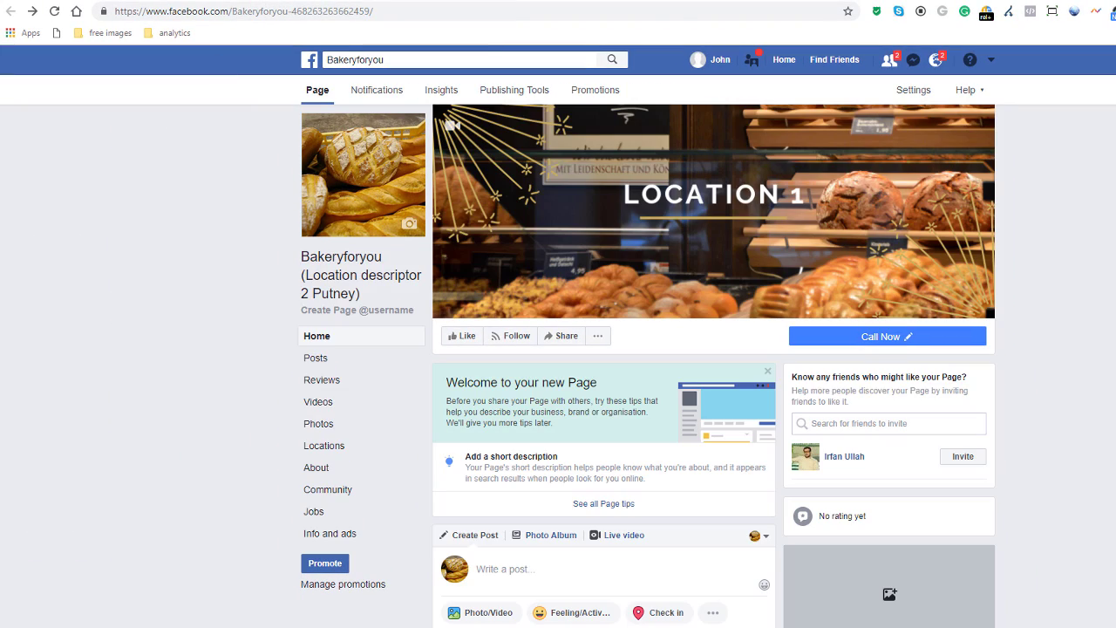
pyautogui.hotkey('ctrl', 'Tab')
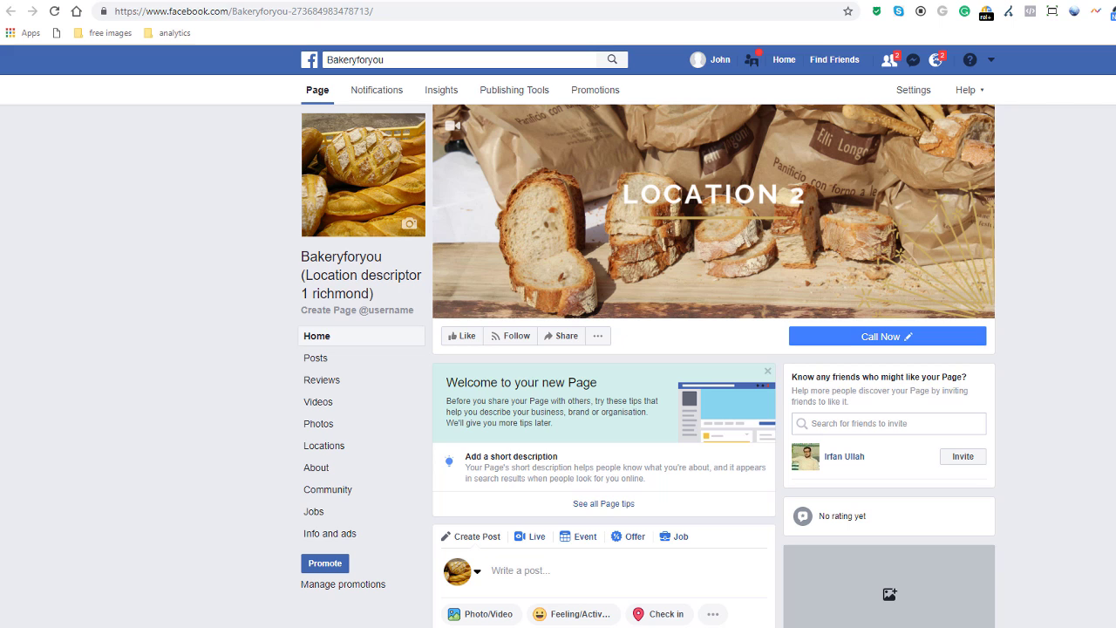
pyautogui.hotkey('ctrl', 'Tab')
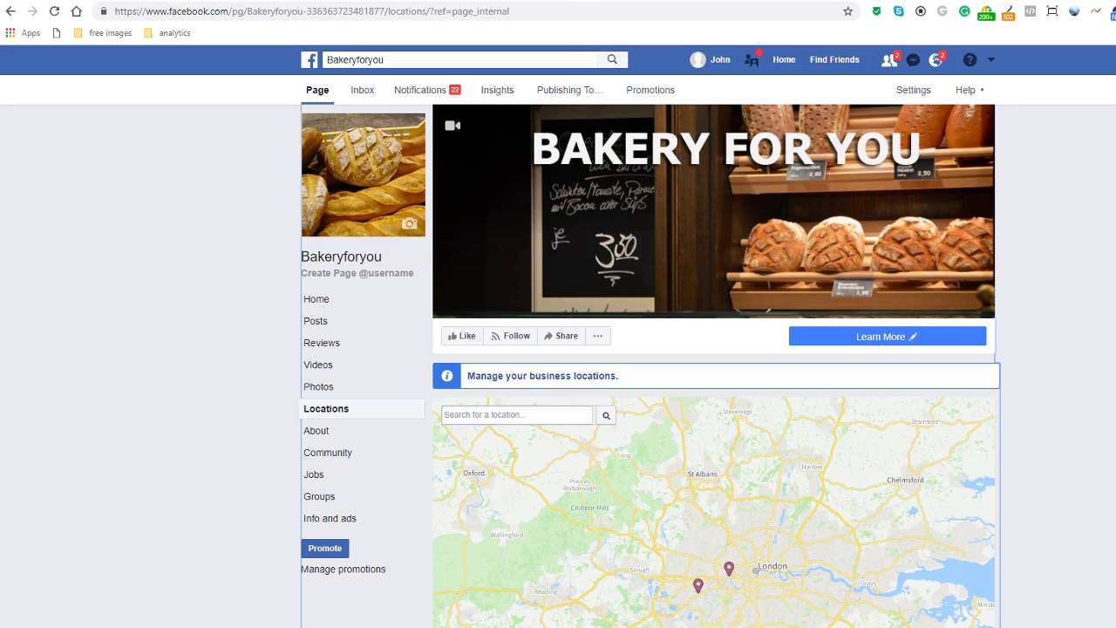
# - Publish the image "Untitled design" as a photo post in the main Bakeryforyou Page's News Feed
pyautogui.click(318, 301)
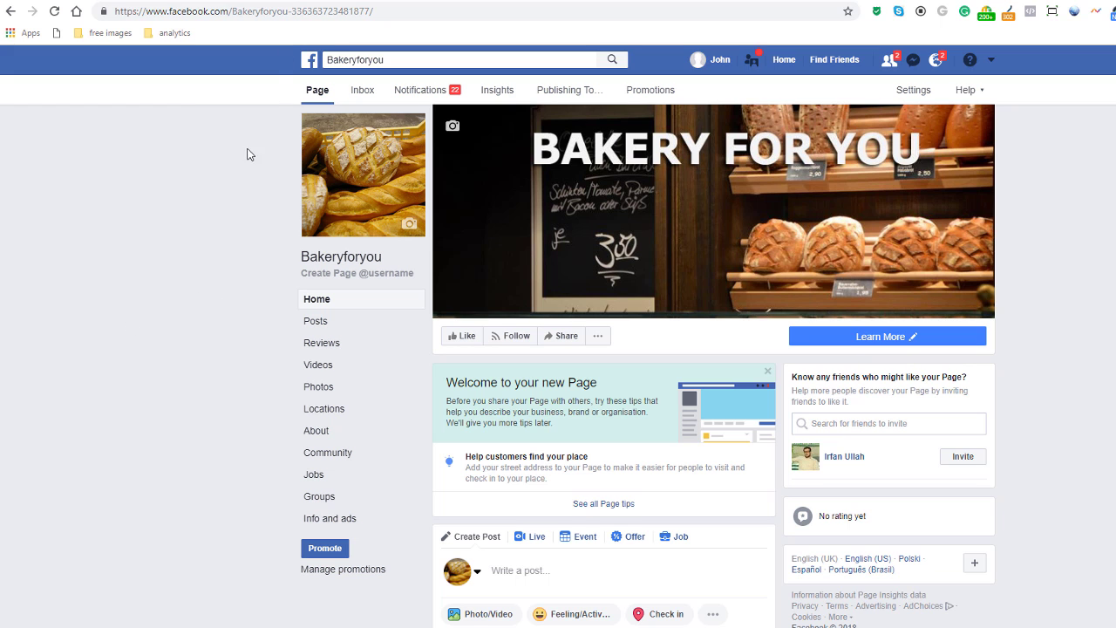
pyautogui.scroll(-3, 167, 373)
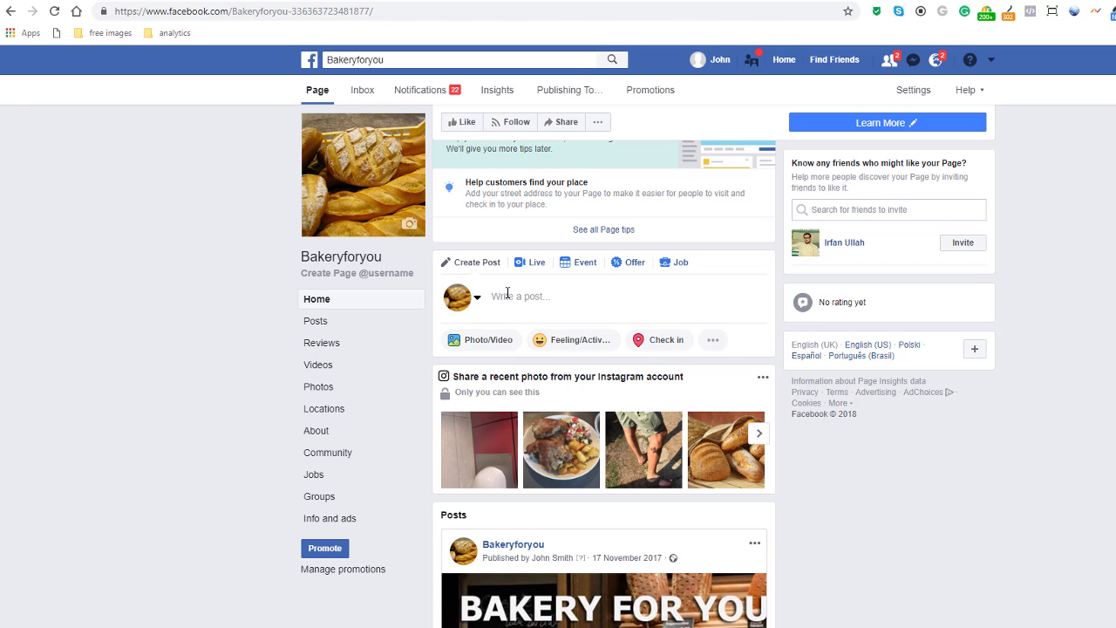
pyautogui.click(489, 342)
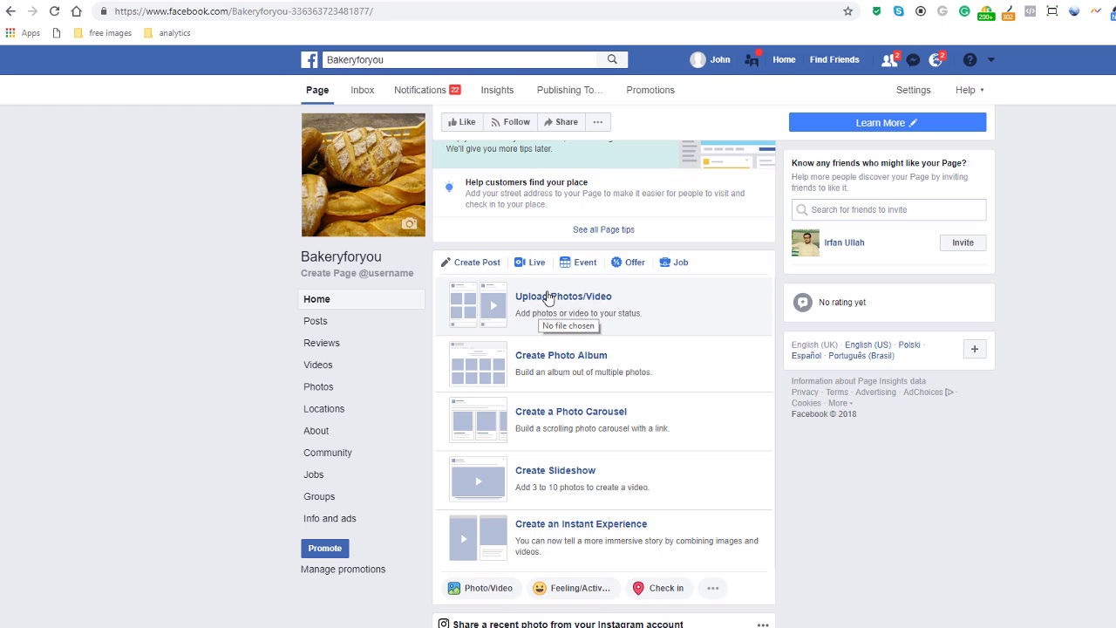
pyautogui.click(546, 295)
pyautogui.click(695, 103)
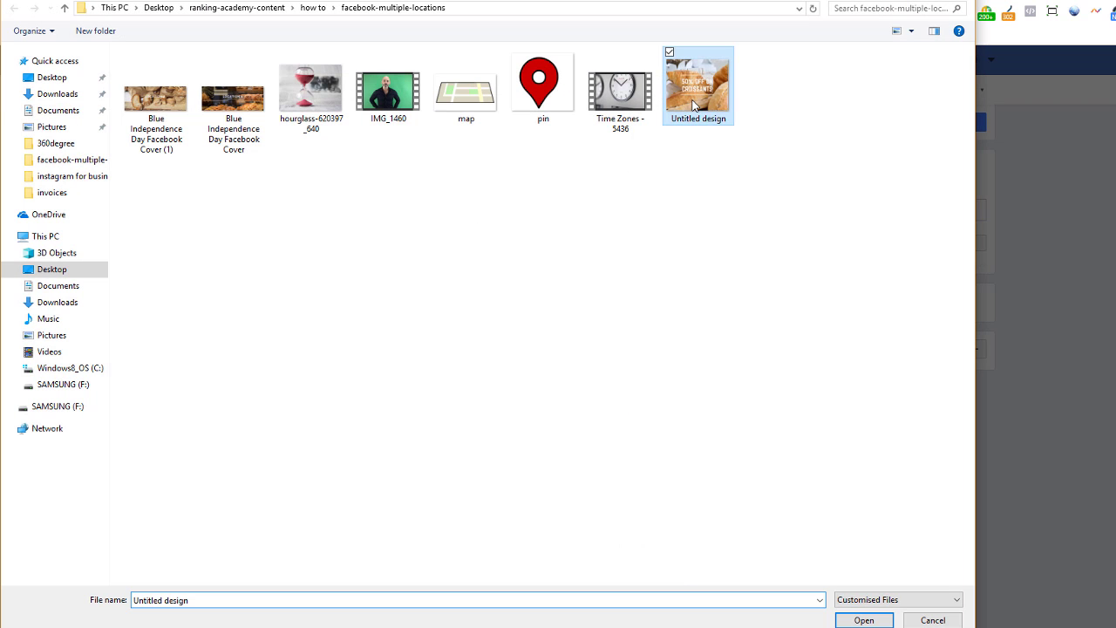
pyautogui.click(857, 618)
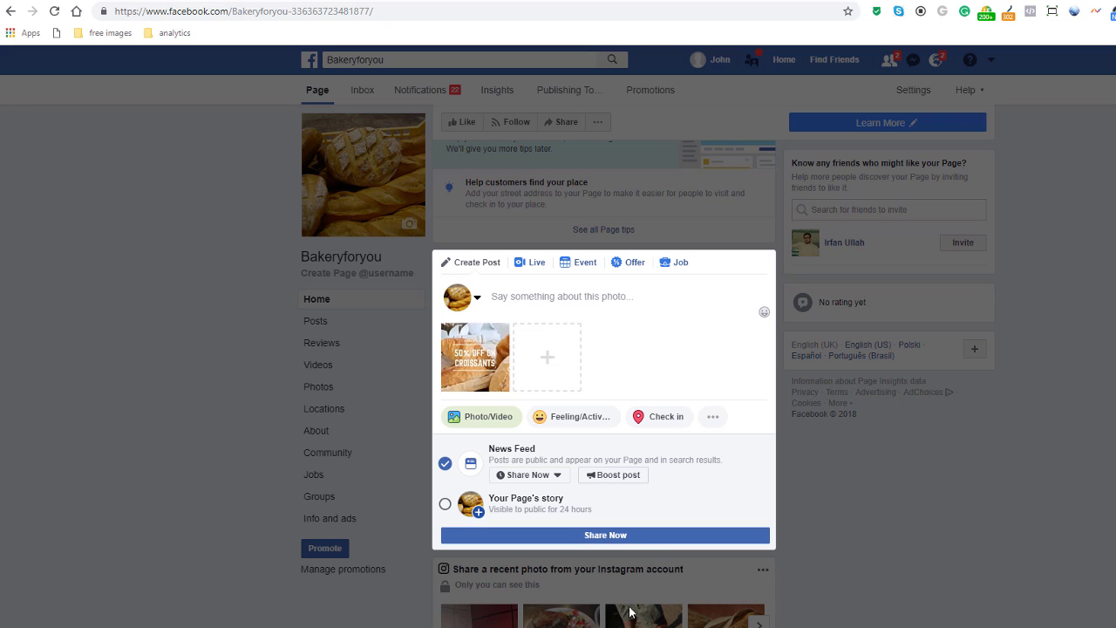
pyautogui.click(610, 538)
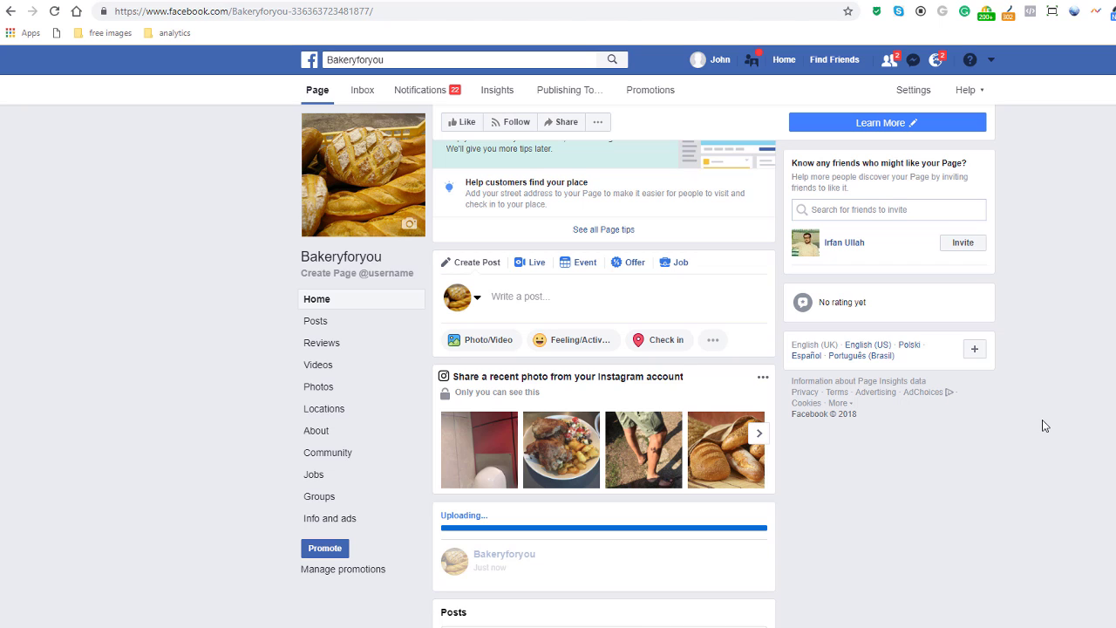
# - Check the Putney store's Page for the main Page's new post, reloading it to refresh its feed
pyautogui.scroll(-4, 1045, 425)
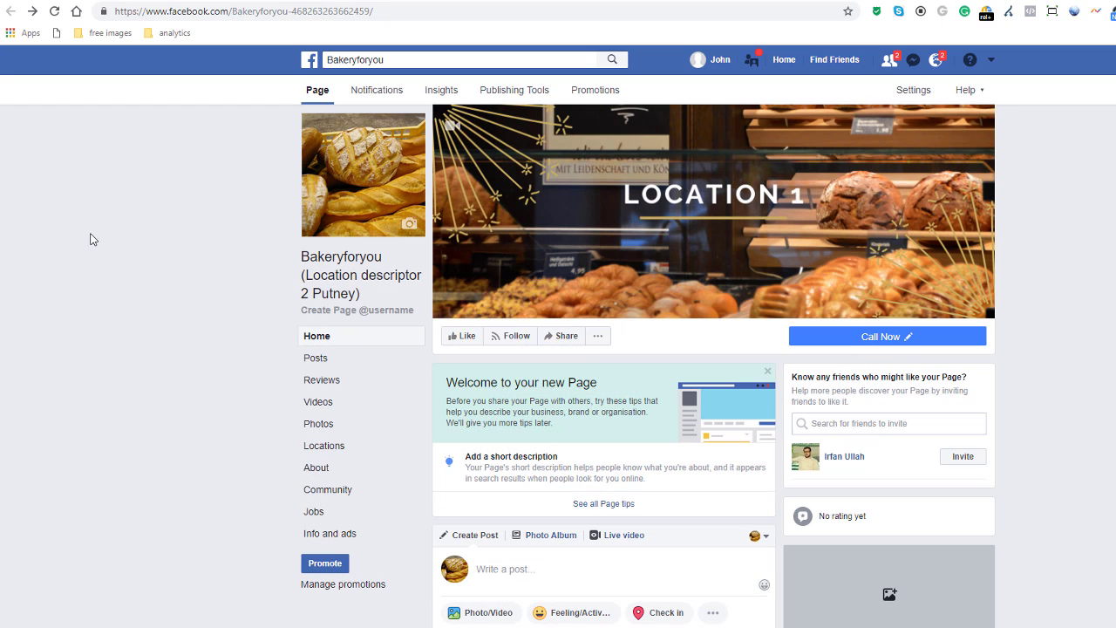
pyautogui.scroll(-5, 101, 262)
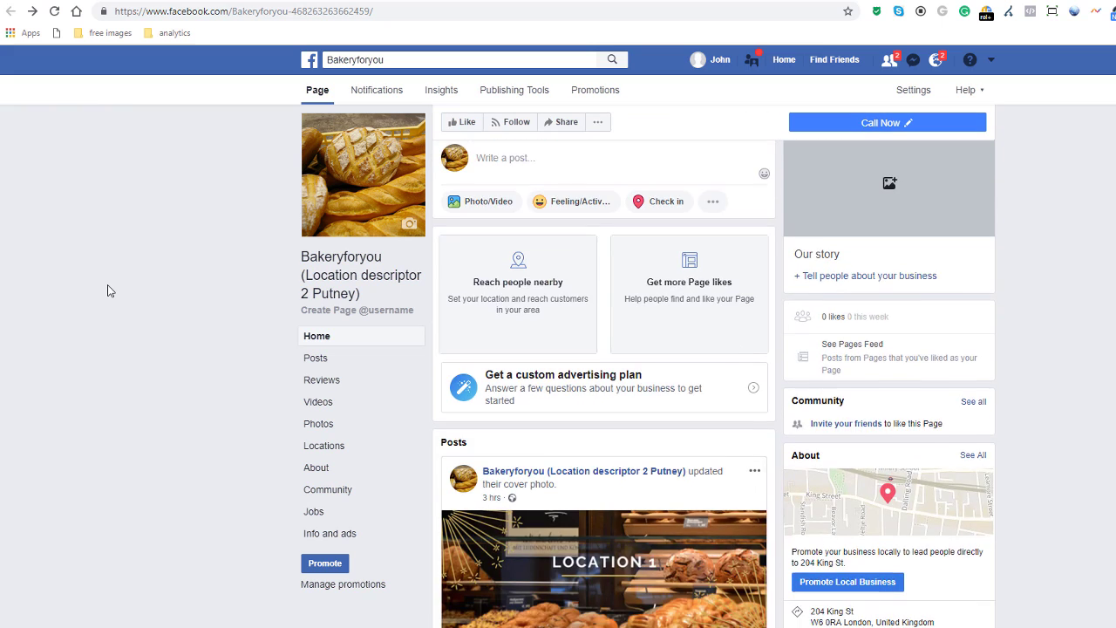
pyautogui.scroll(-5, 108, 290)
pyautogui.scroll(10, 108, 290)
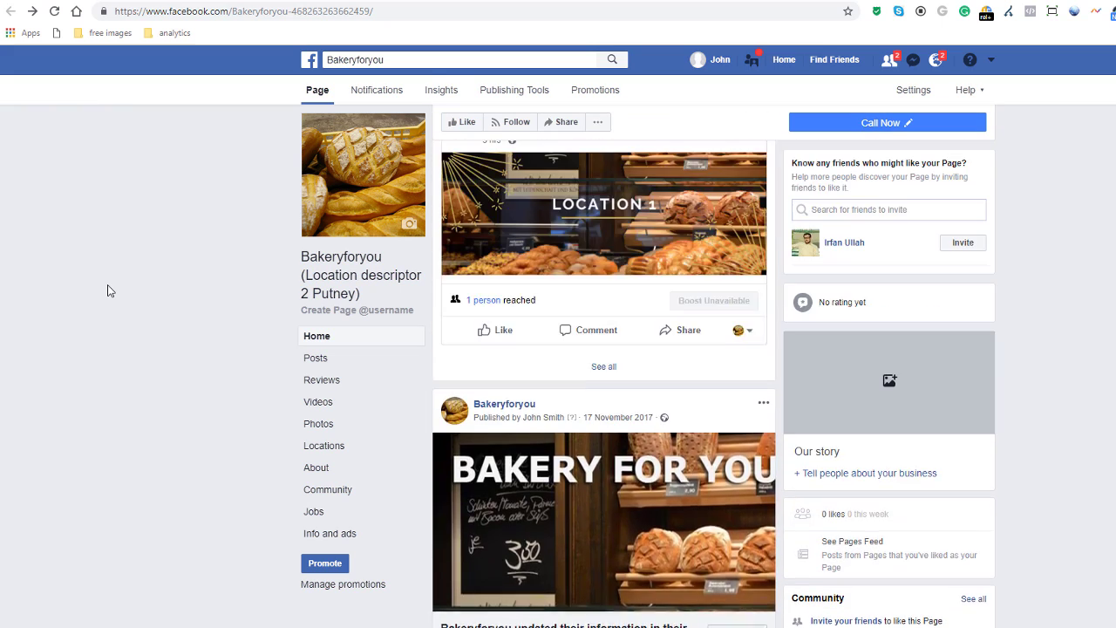
pyautogui.scroll(3, 108, 291)
pyautogui.rightClick(122, 266)
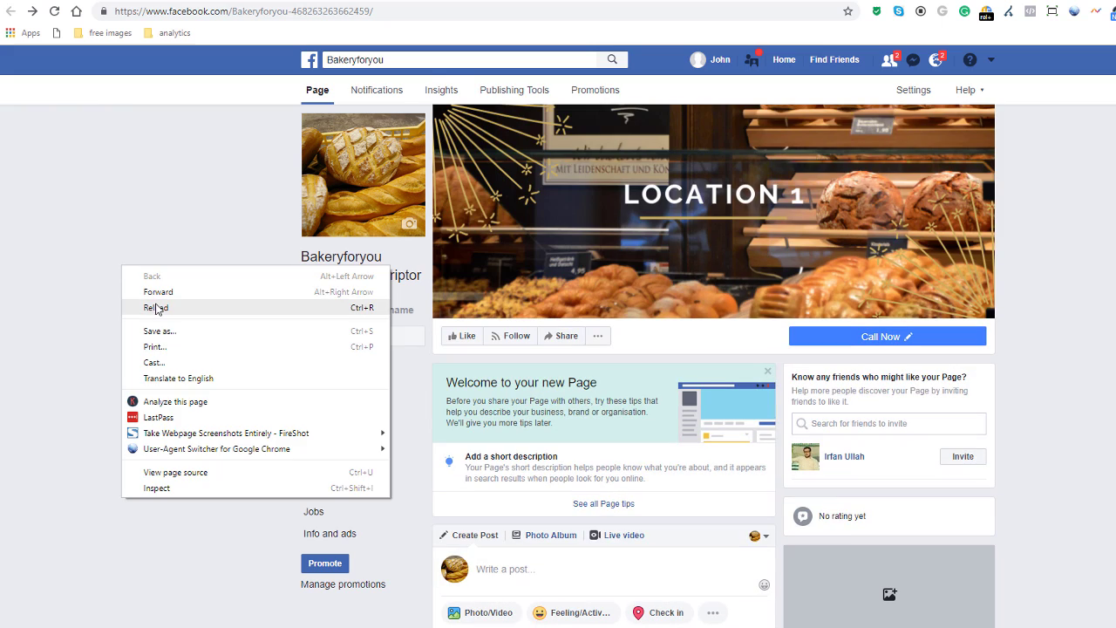
pyautogui.click(156, 308)
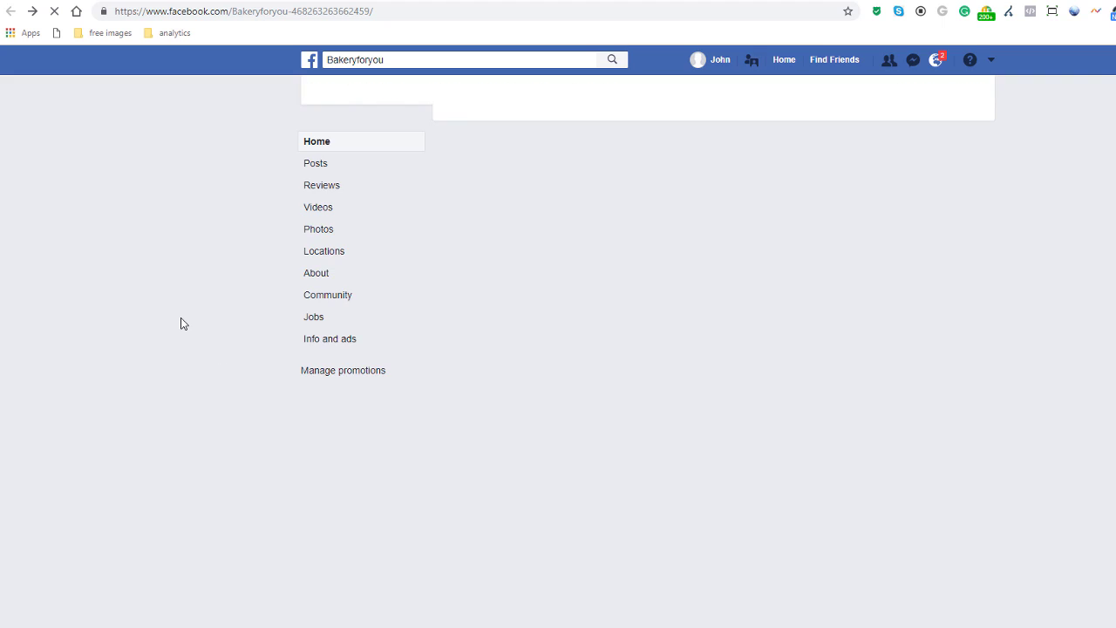
pyautogui.scroll(-7, 181, 324)
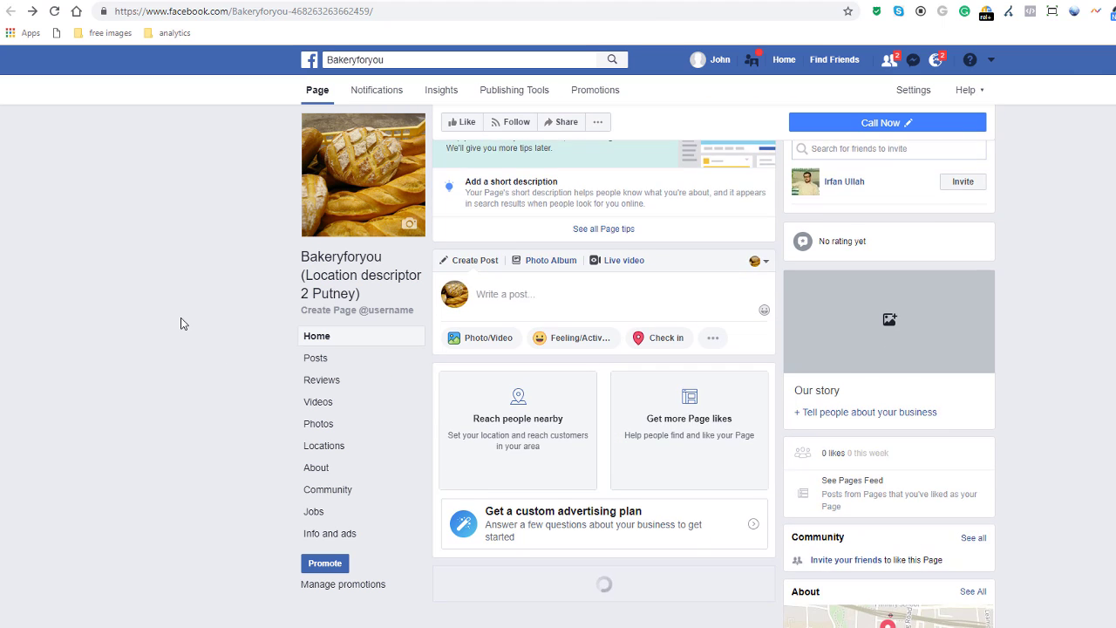
pyautogui.scroll(-1, 181, 324)
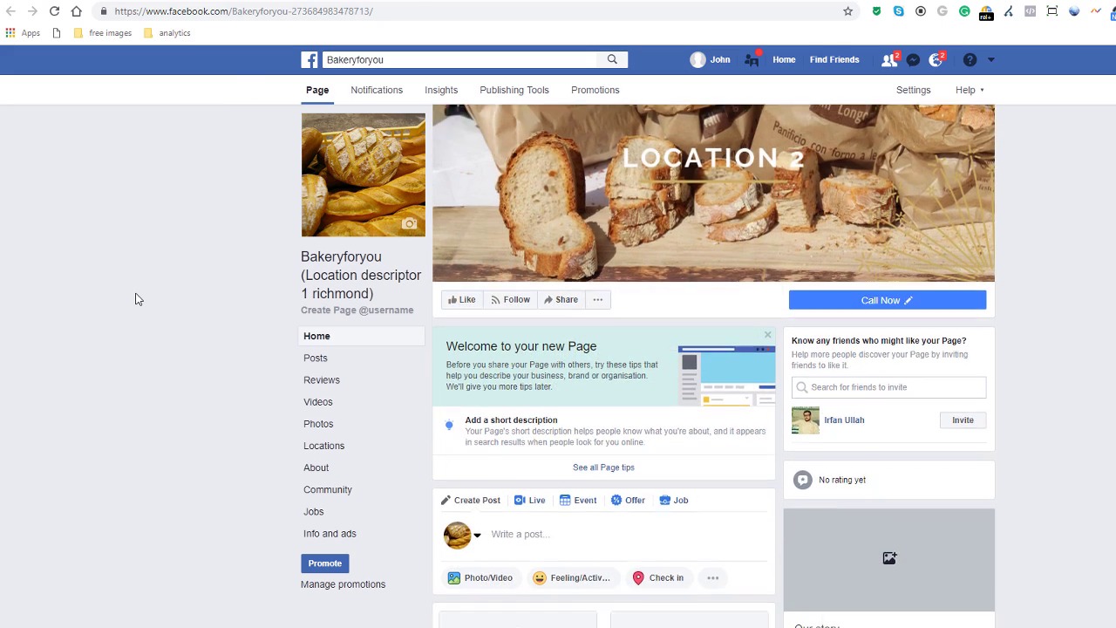
# - Check the Richmond store's Page for the main Page's new post, reloading it to refresh its feed
pyautogui.scroll(-5, 137, 299)
pyautogui.scroll(-2, 135, 299)
pyautogui.rightClick(141, 275)
pyautogui.click(169, 317)
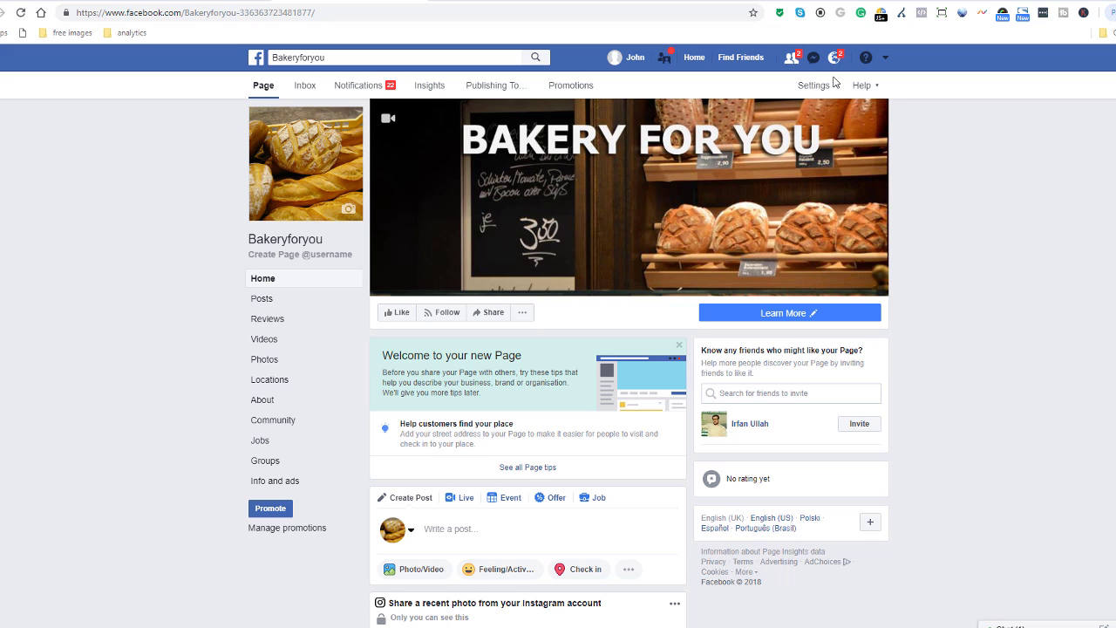
# - Examine the main Page's business locations settings and the Putney Page's own Locations settings
pyautogui.click(812, 84)
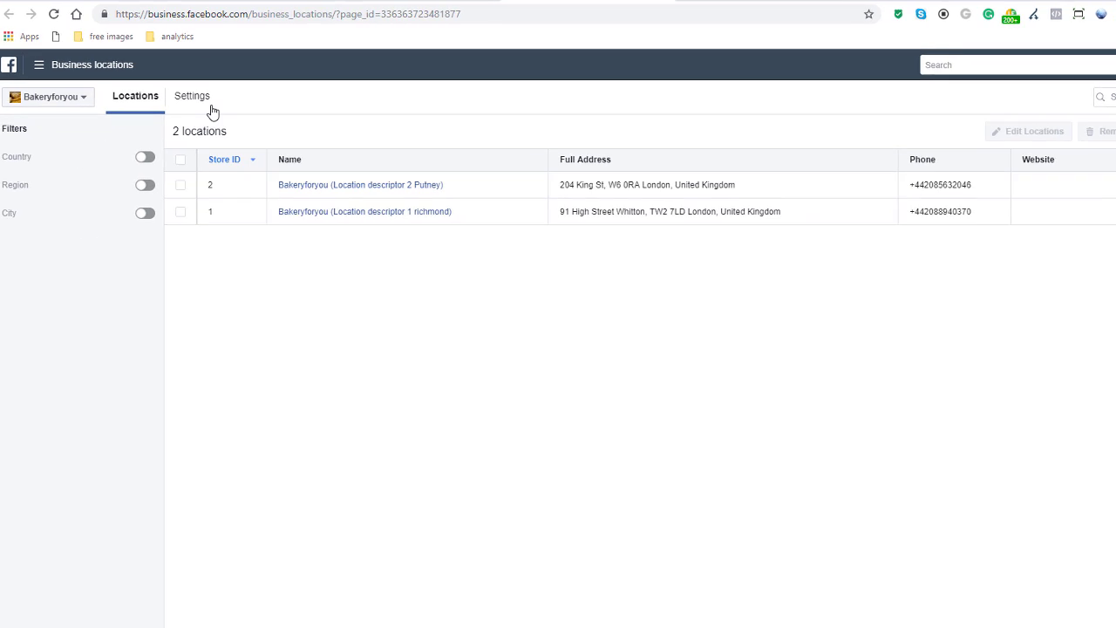
pyautogui.click(209, 108)
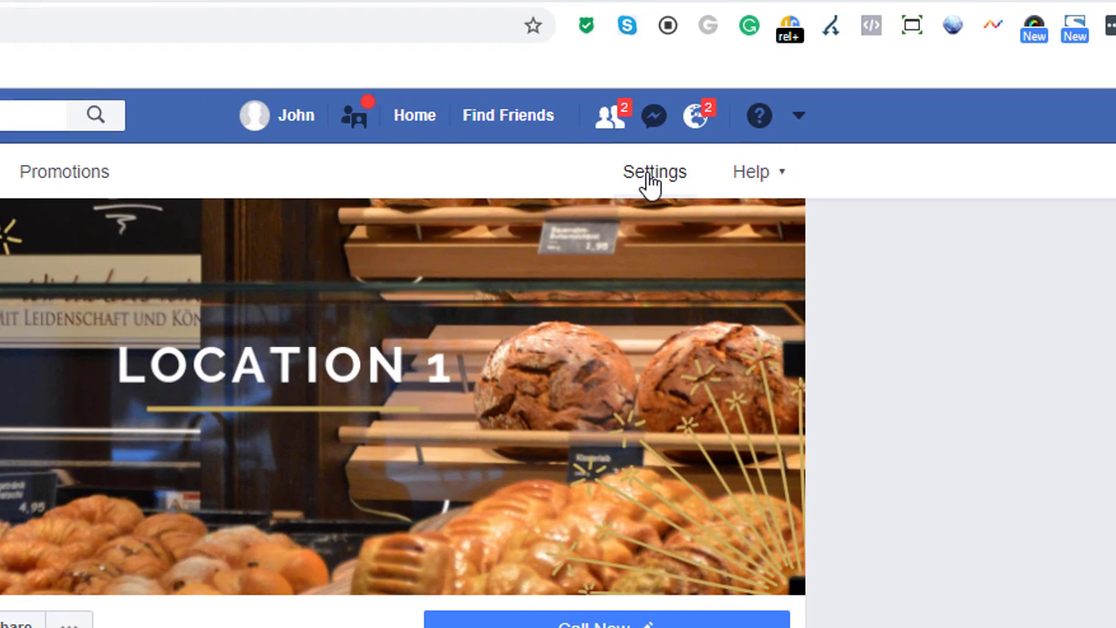
pyautogui.click(650, 183)
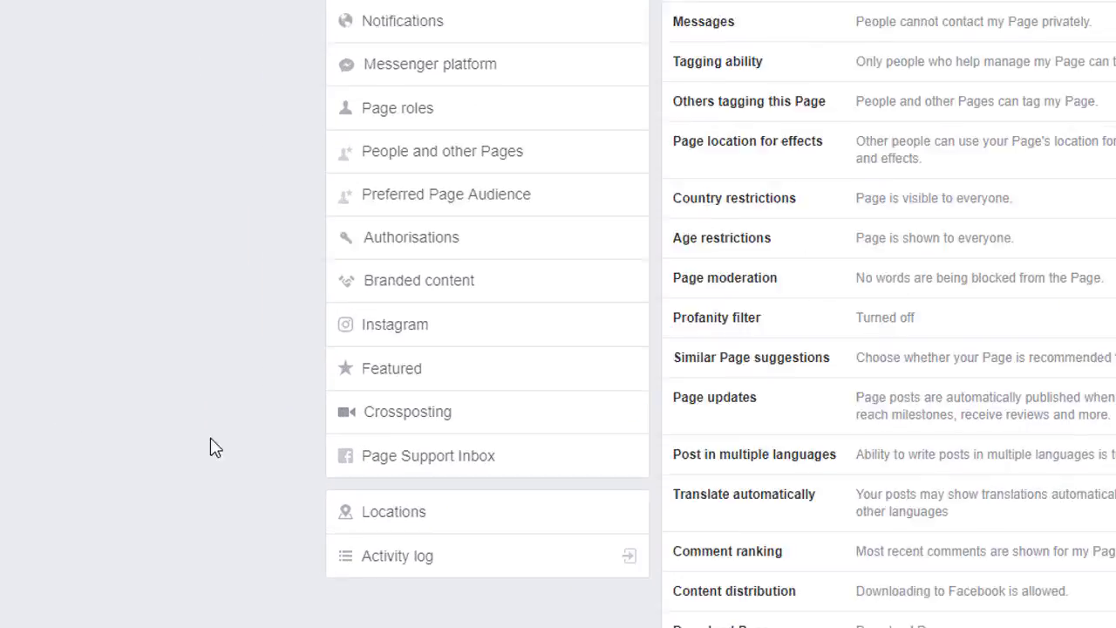
pyautogui.click(347, 513)
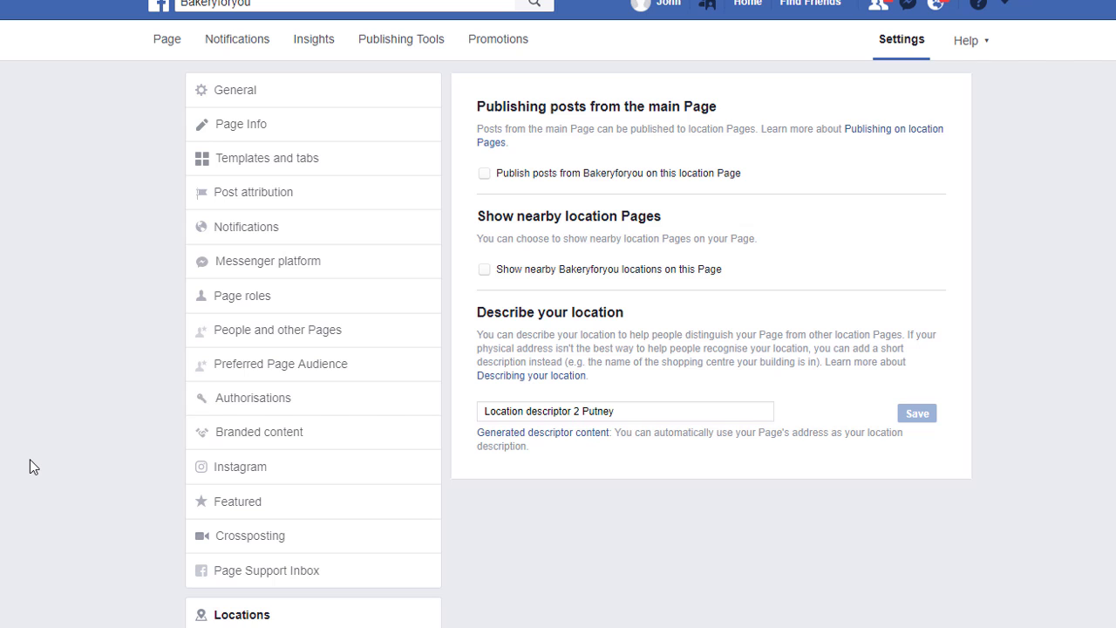
# - In the Putney Page's general settings, set Visitor posts to allow visitors to the Page to publish posts
pyautogui.click(202, 90)
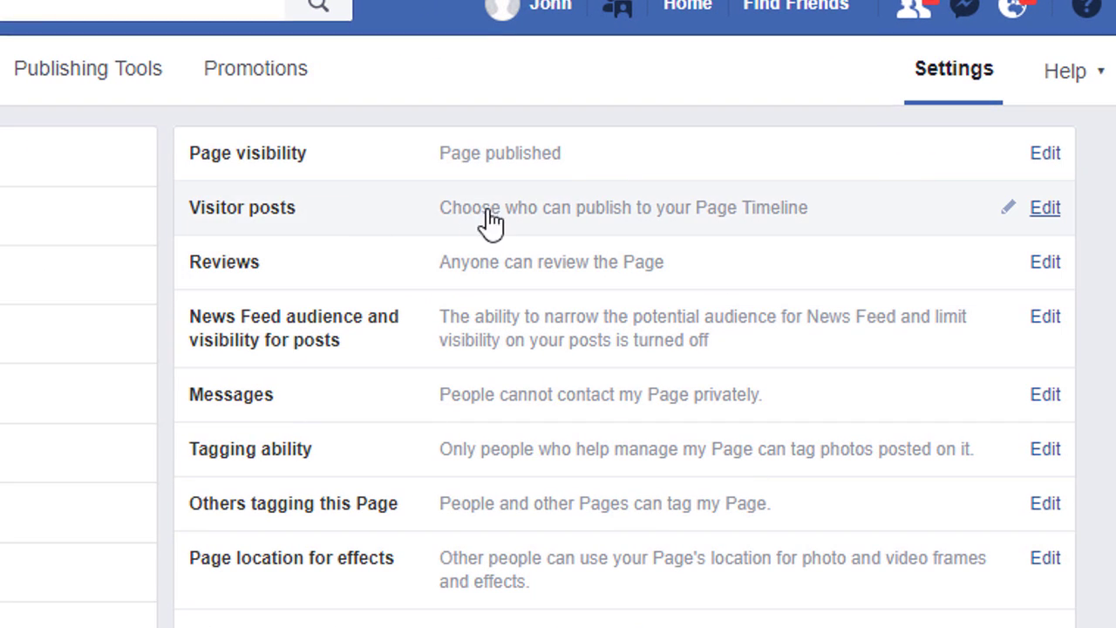
pyautogui.click(523, 222)
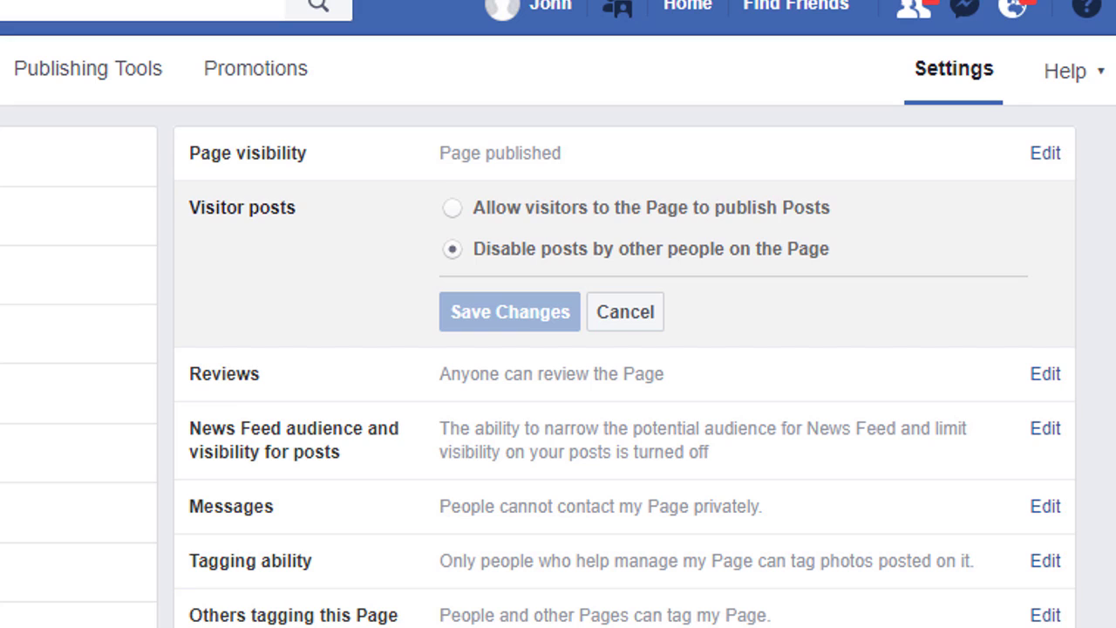
pyautogui.click(451, 209)
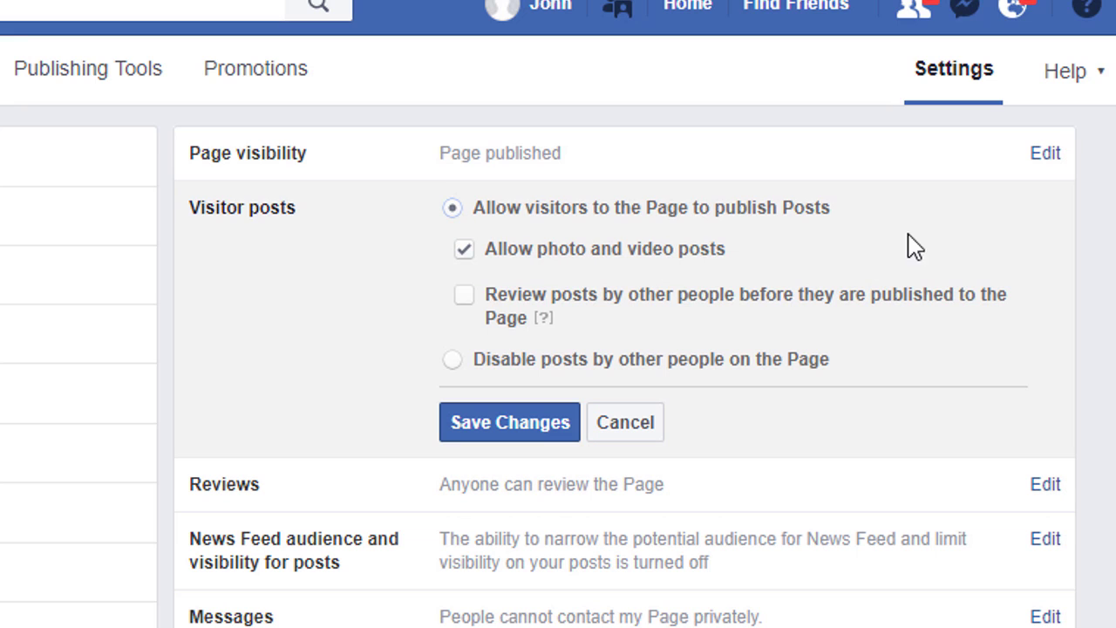